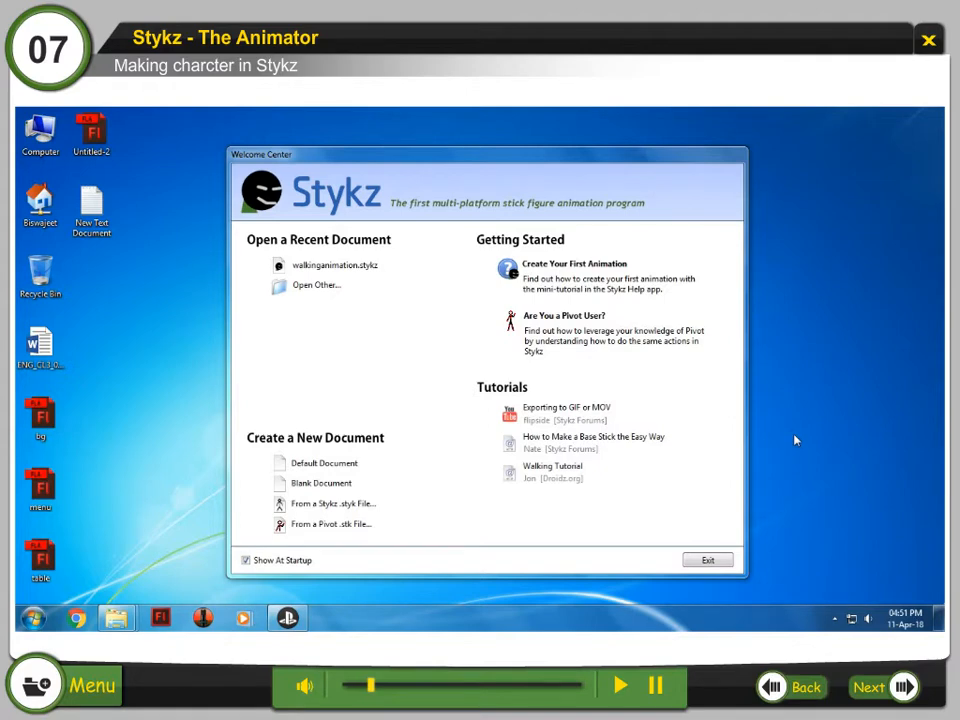
- Create a blank document and add a Stykz figure to the stage
{"action": "left_click", "coordinate": [330, 484]}
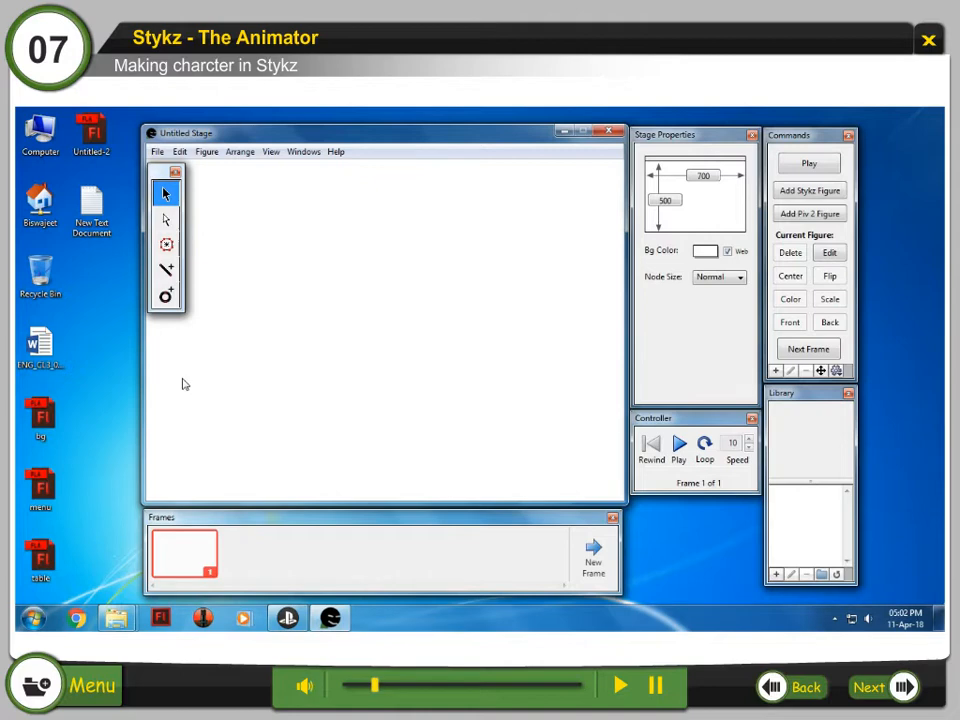
{"action": "left_click", "coordinate": [207, 152]}
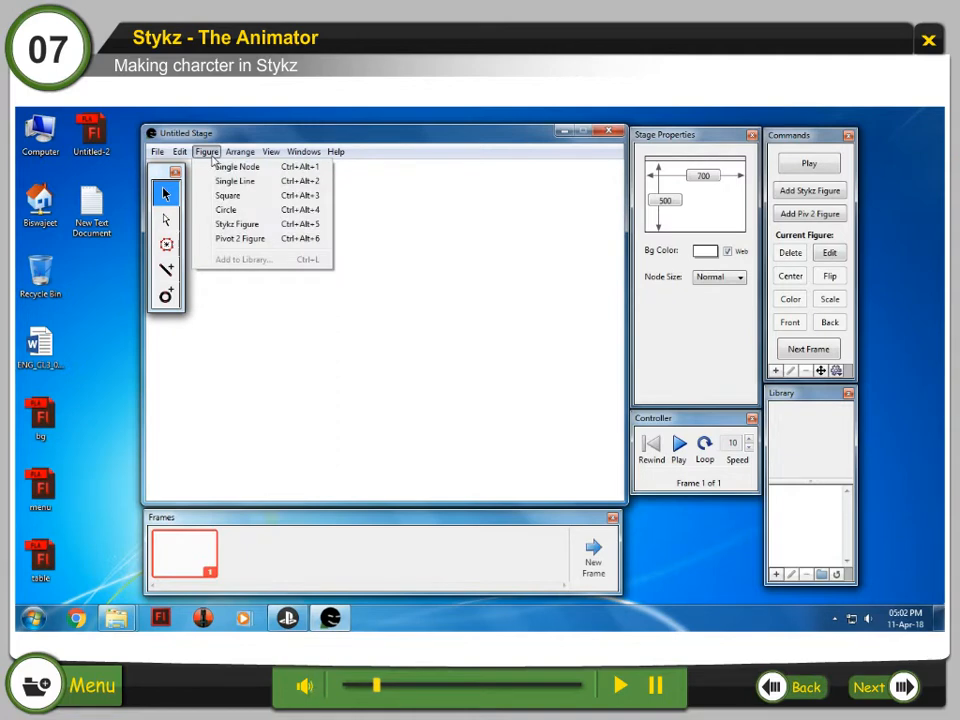
{"action": "left_click", "coordinate": [324, 226]}
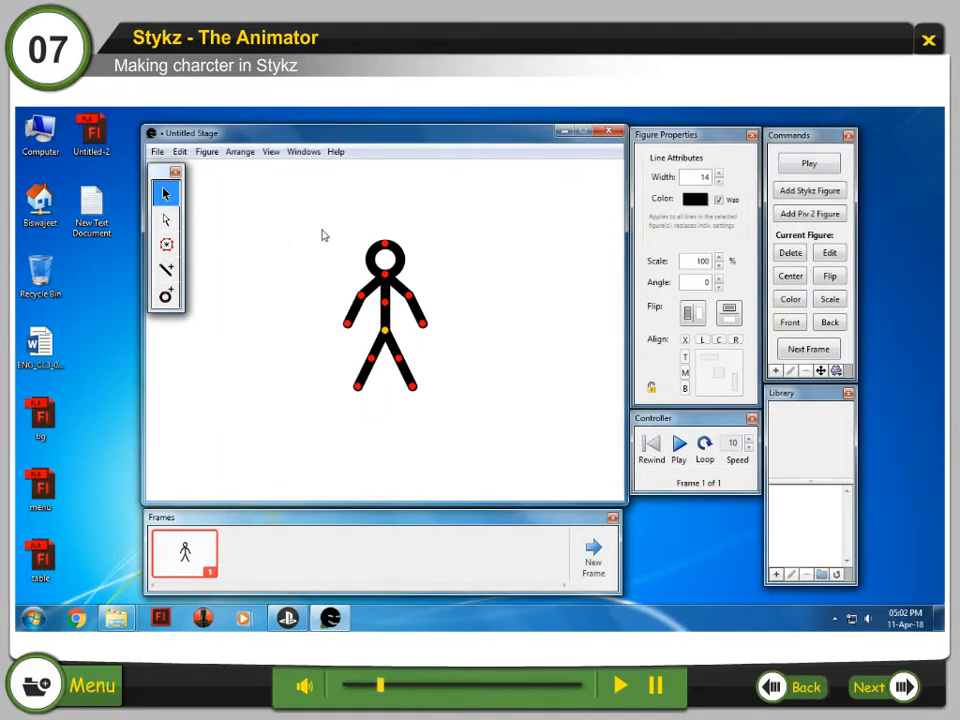
- Recolour the stick figure's upper arms, torso and upper legs green (009900)
{"action": "left_click", "coordinate": [166, 219]}
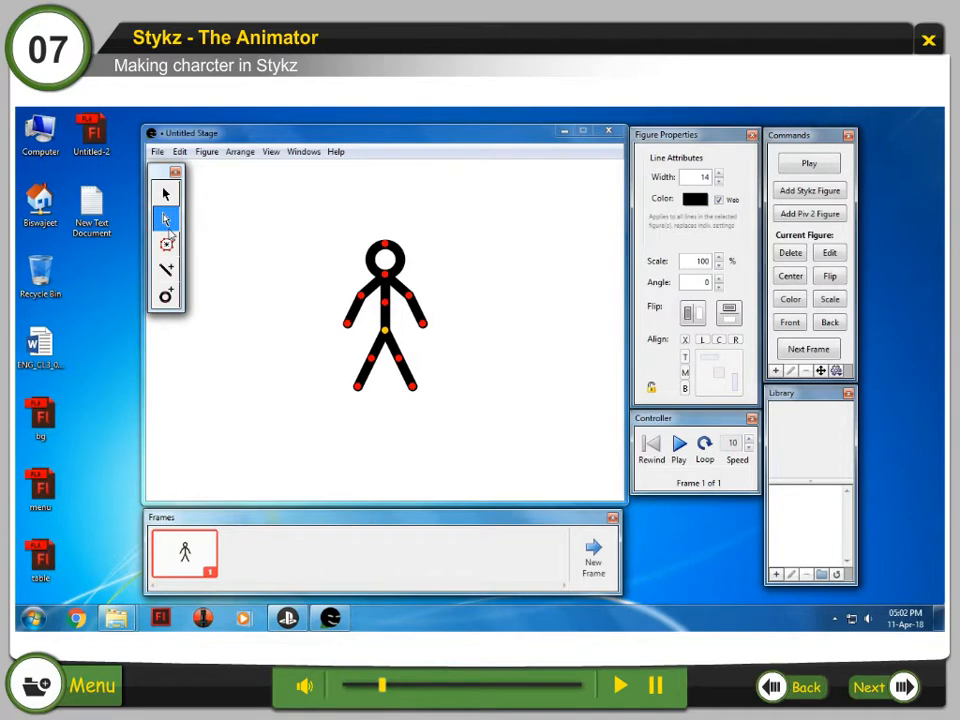
{"action": "left_click", "coordinate": [381, 293]}
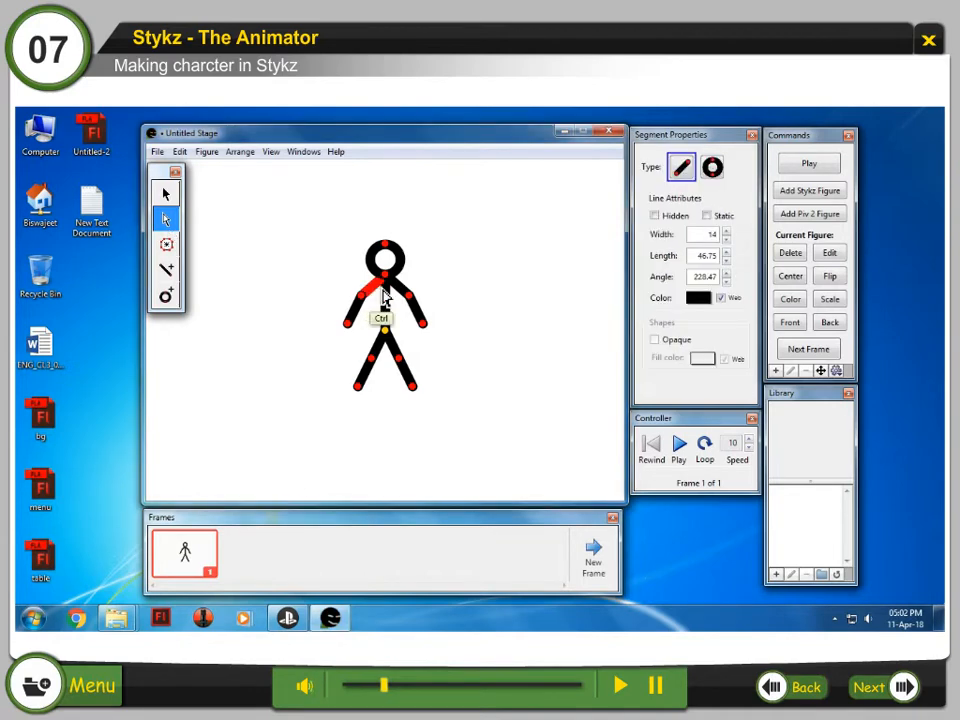
{"action": "left_click", "coordinate": [394, 284], "text": "ctrl"}
{"action": "left_click", "coordinate": [386, 297], "text": "ctrl"}
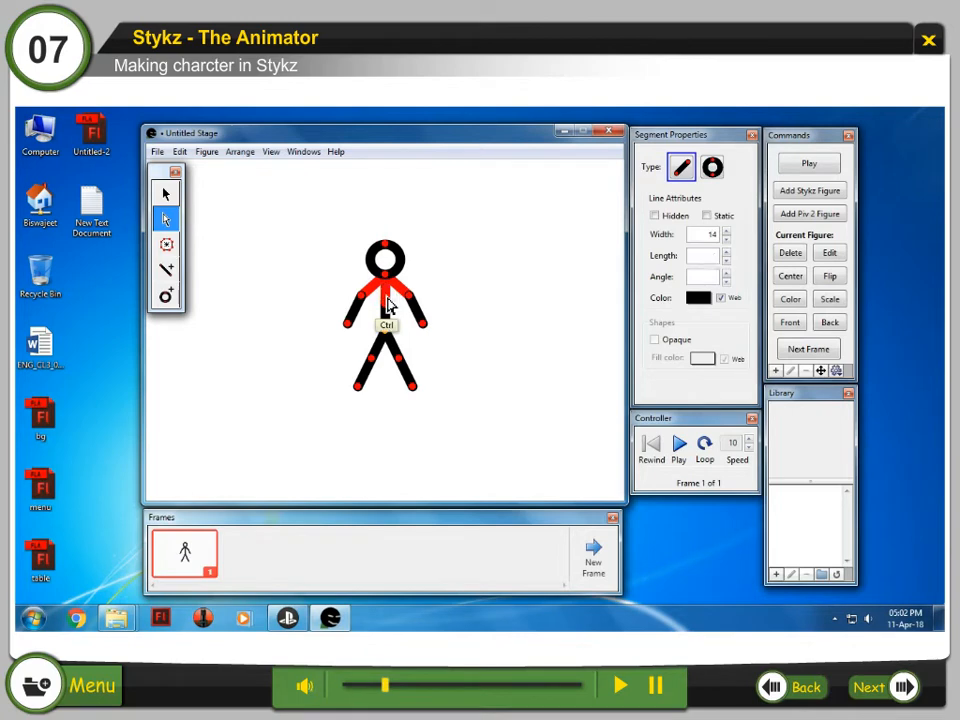
{"action": "left_click", "coordinate": [384, 338], "text": "ctrl"}
{"action": "left_click", "coordinate": [398, 352], "text": "ctrl"}
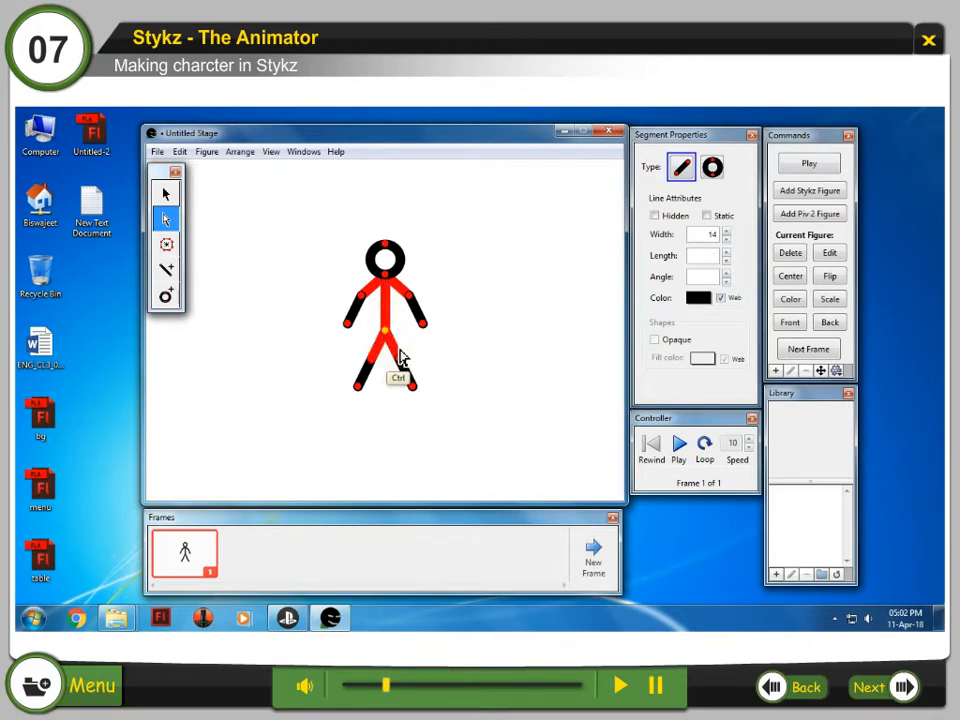
{"action": "left_click", "coordinate": [701, 301]}
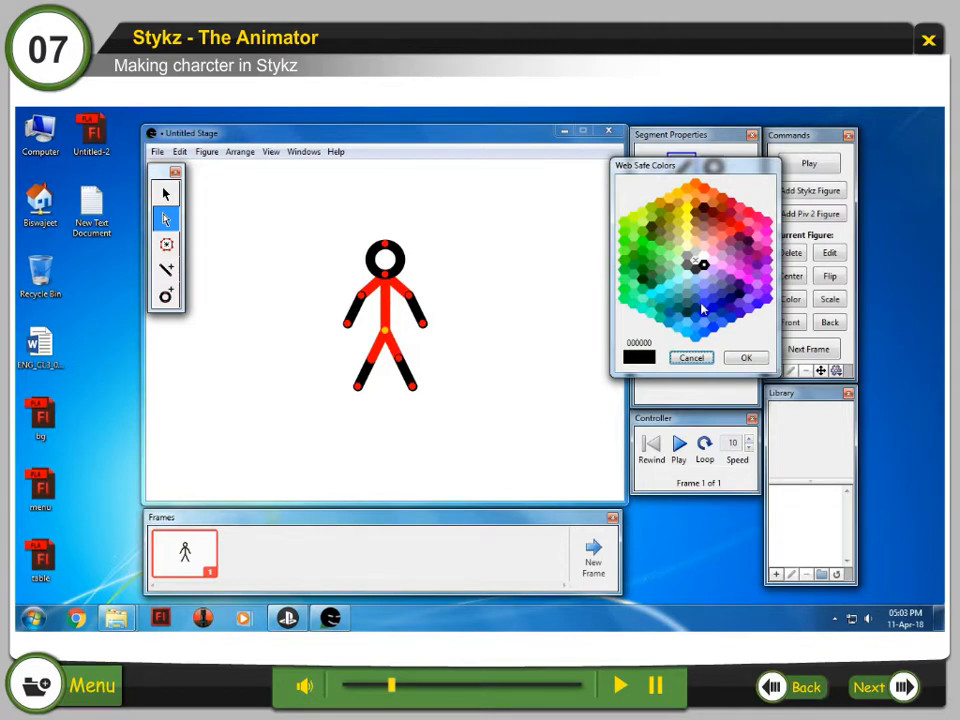
{"action": "left_click", "coordinate": [644, 263]}
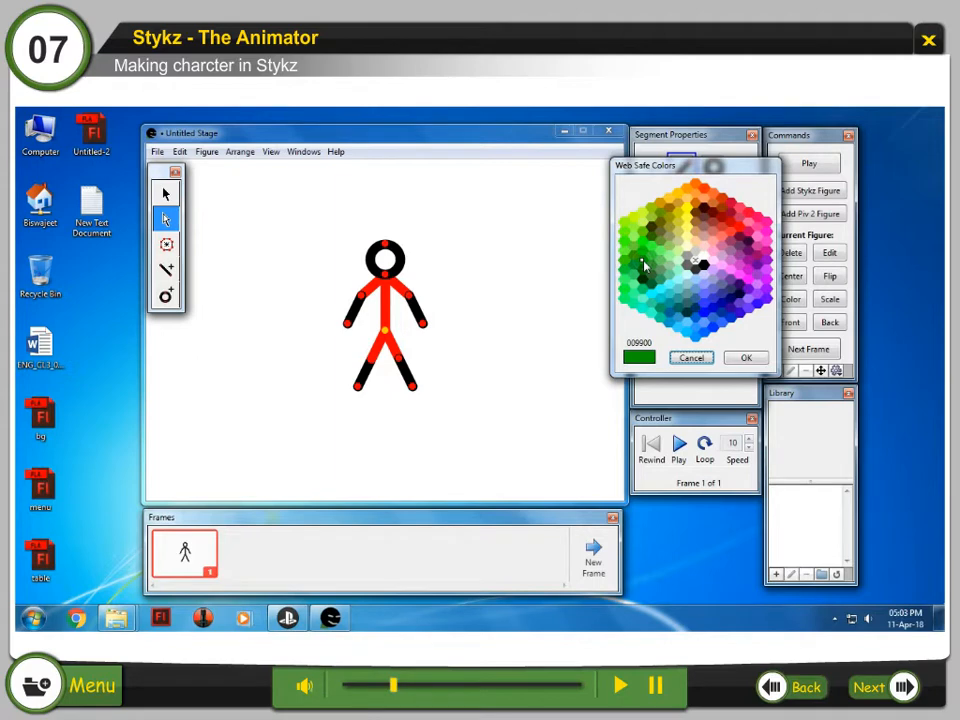
{"action": "left_click", "coordinate": [742, 358]}
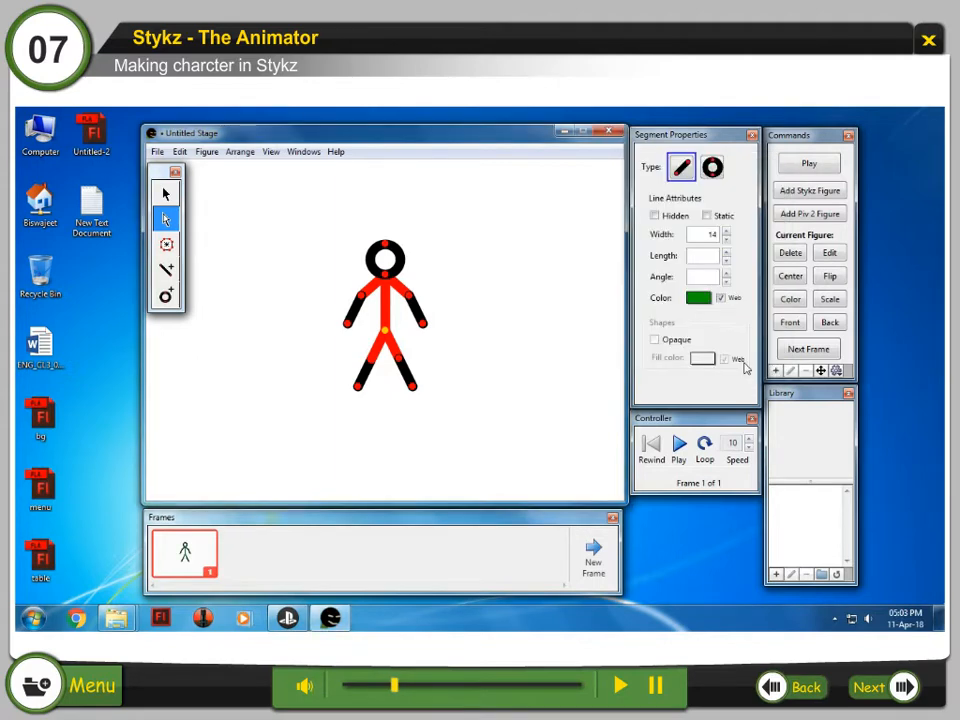
{"action": "left_click", "coordinate": [466, 340]}
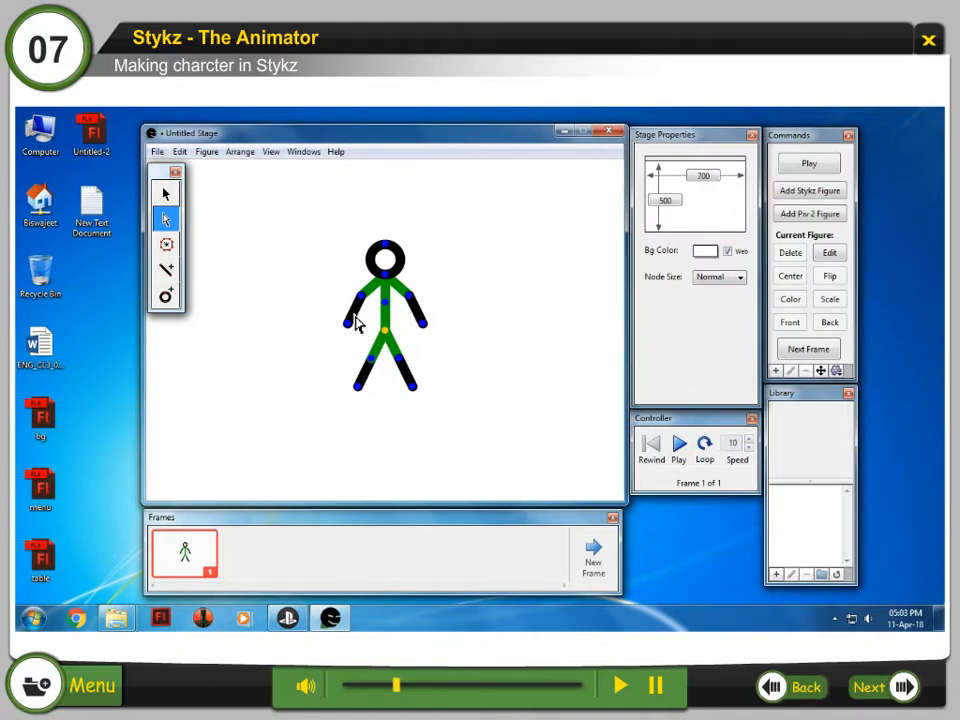
- Recolour both of the figure's forearms blue (0000FF)
{"action": "left_click", "coordinate": [358, 314]}
{"action": "left_click", "coordinate": [422, 322], "text": "ctrl"}
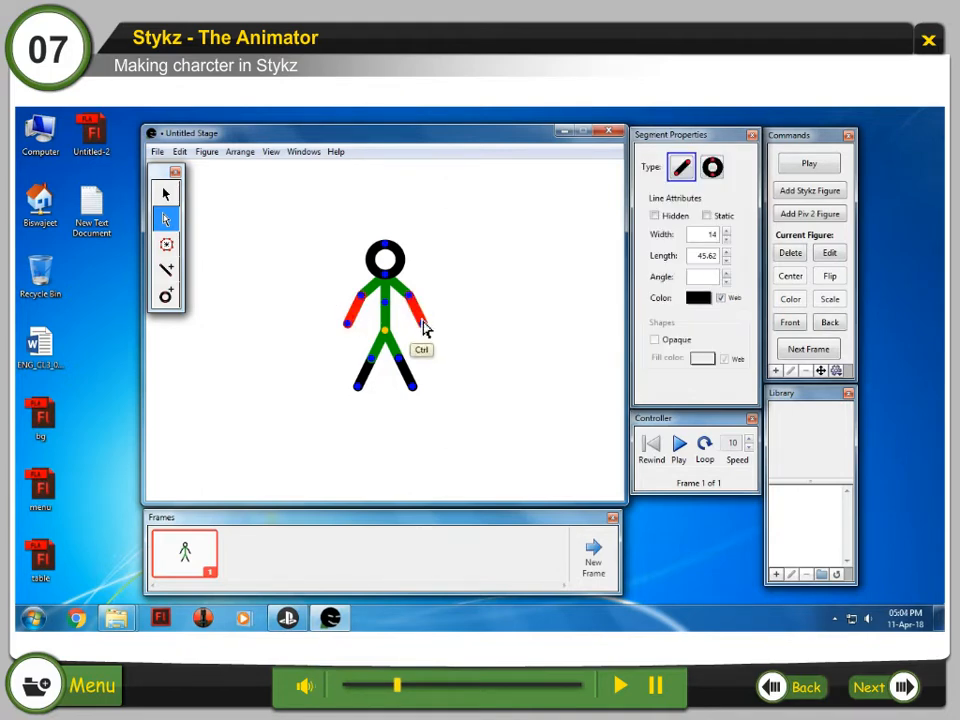
{"action": "left_click", "coordinate": [698, 299]}
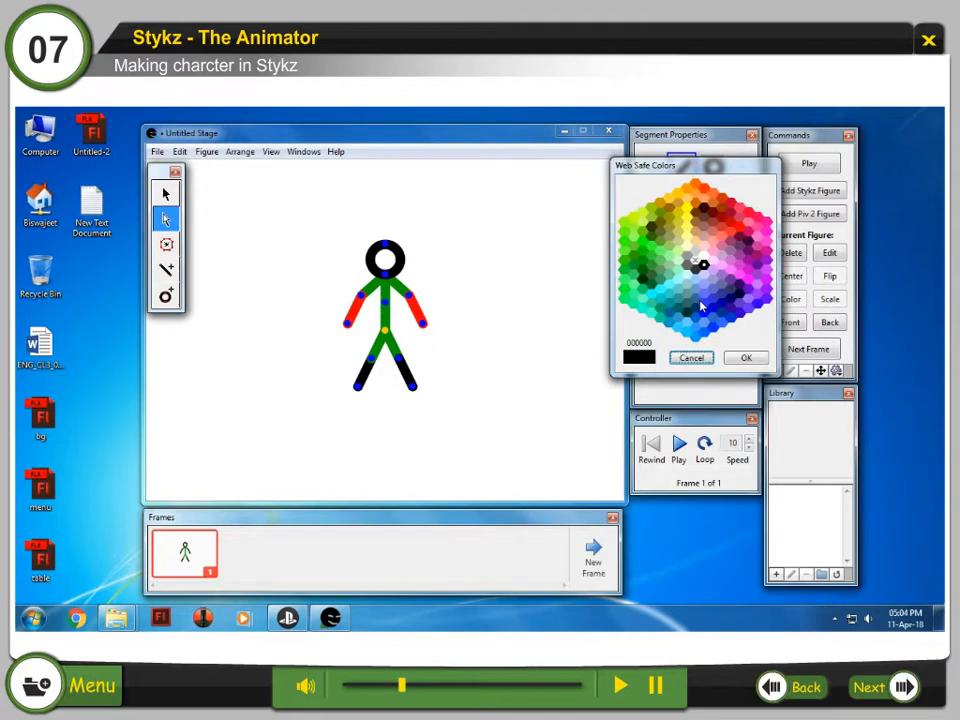
{"action": "left_click", "coordinate": [703, 315]}
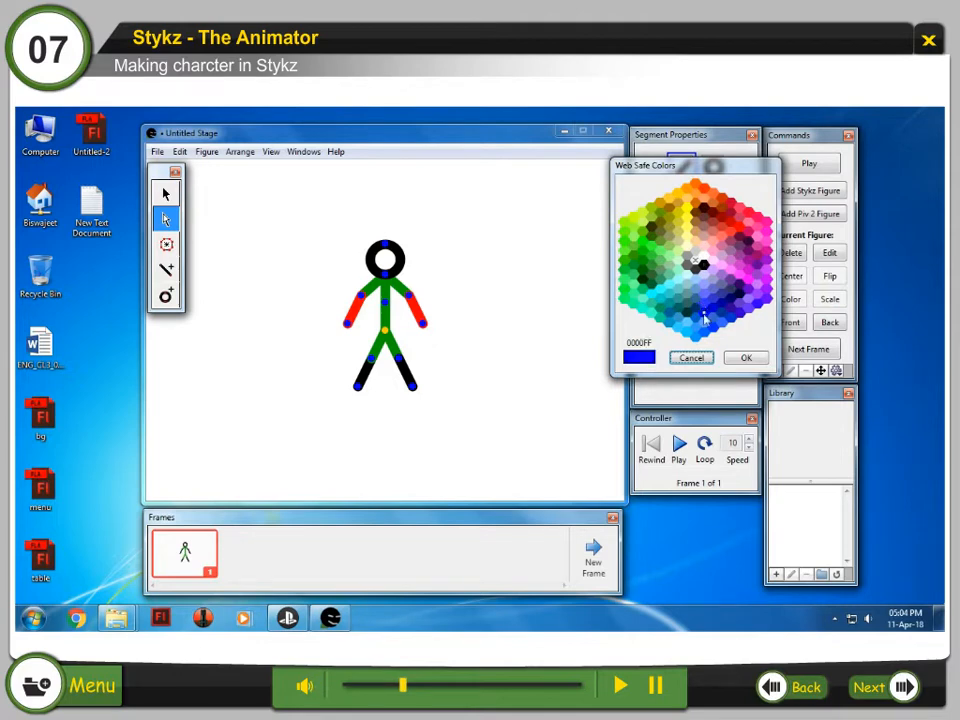
{"action": "left_click", "coordinate": [746, 358]}
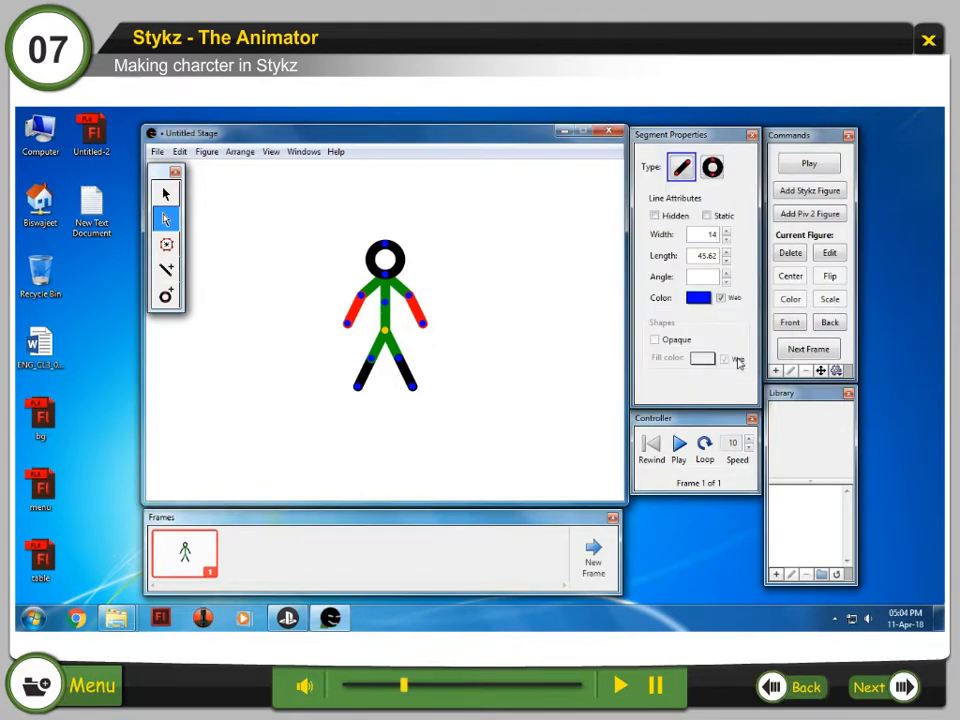
{"action": "left_click", "coordinate": [560, 364]}
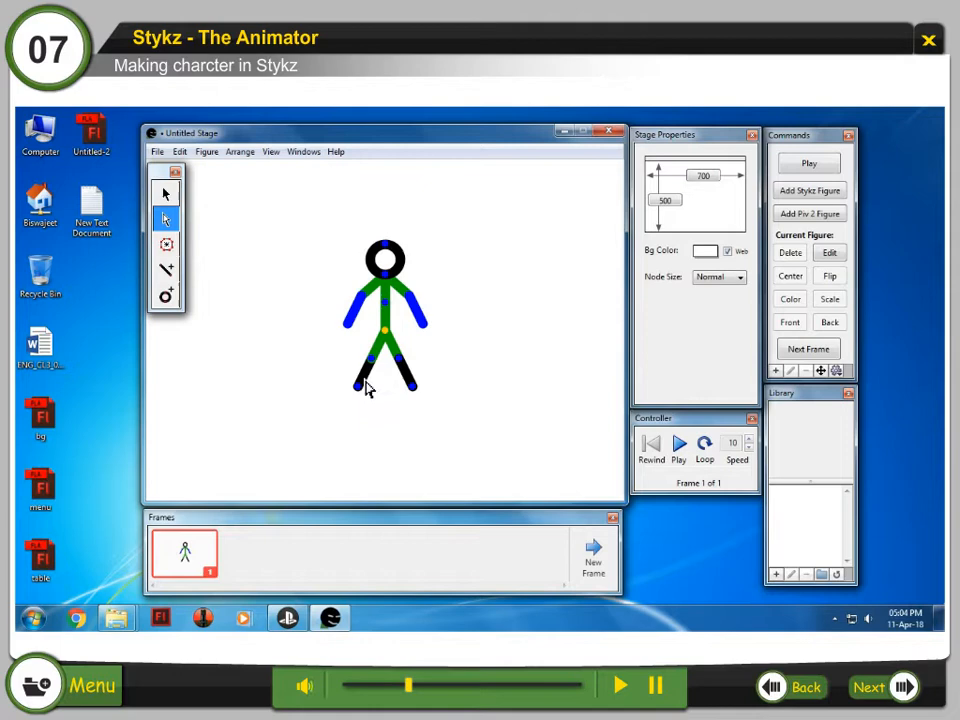
- Recolour both of the figure's lower legs dark teal (003333)
{"action": "left_click", "coordinate": [367, 382], "text": "ctrl"}
{"action": "left_click", "coordinate": [406, 385], "text": "ctrl"}
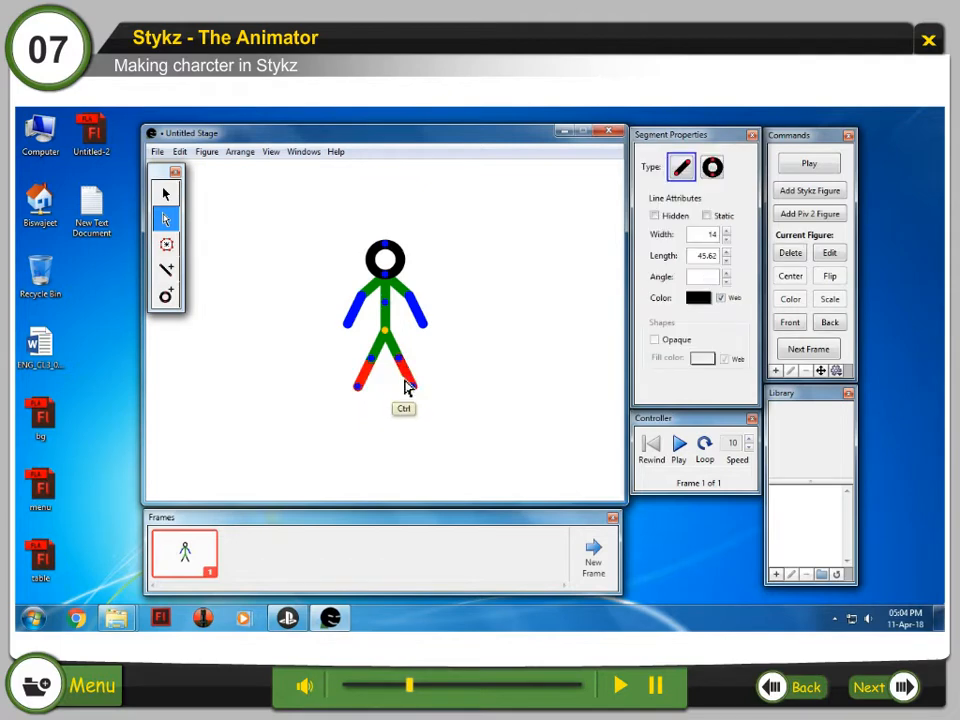
{"action": "left_click", "coordinate": [698, 298]}
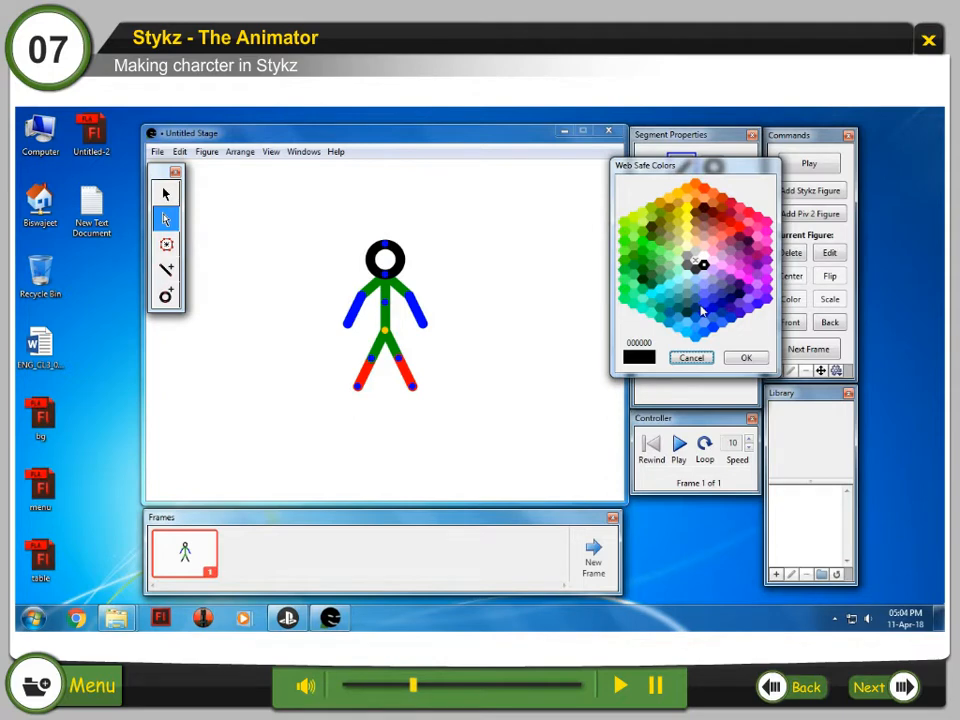
{"action": "left_click", "coordinate": [689, 316]}
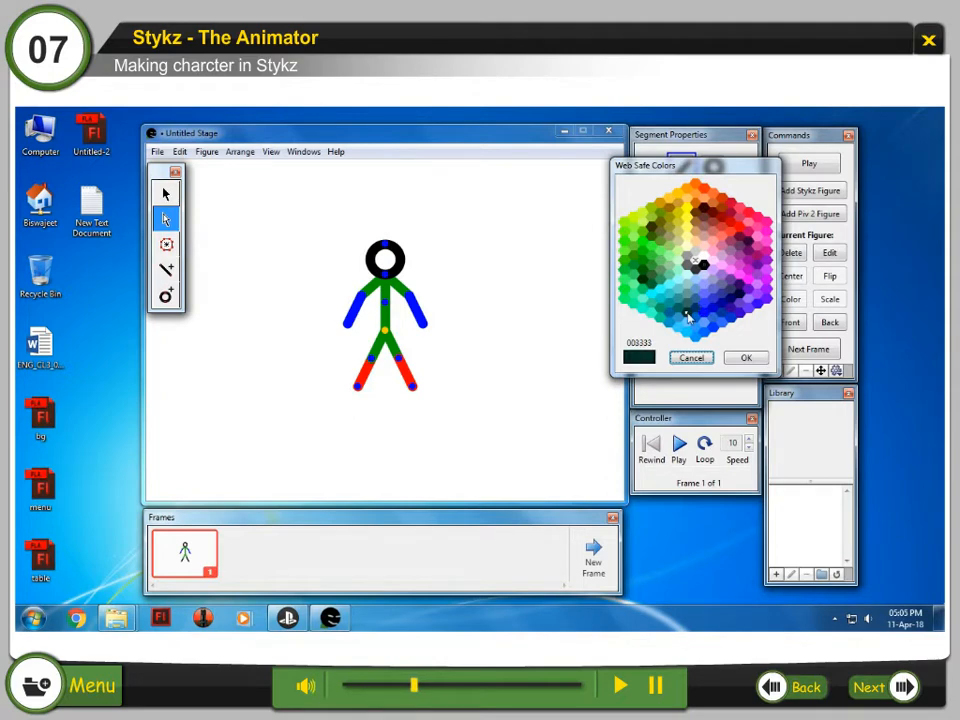
{"action": "left_click", "coordinate": [745, 358]}
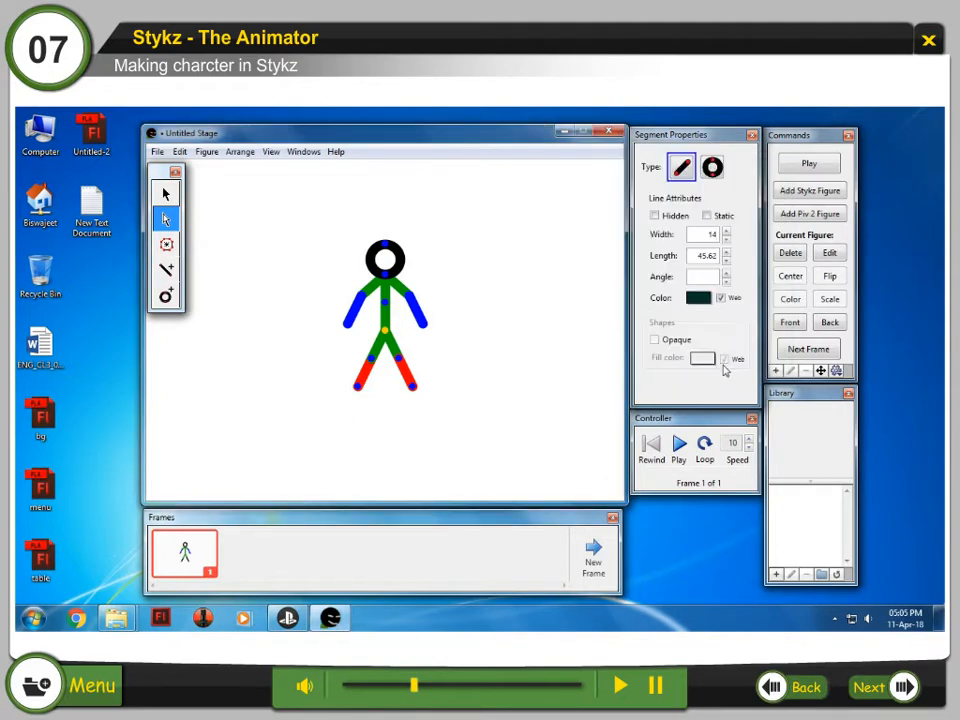
{"action": "left_click", "coordinate": [621, 392]}
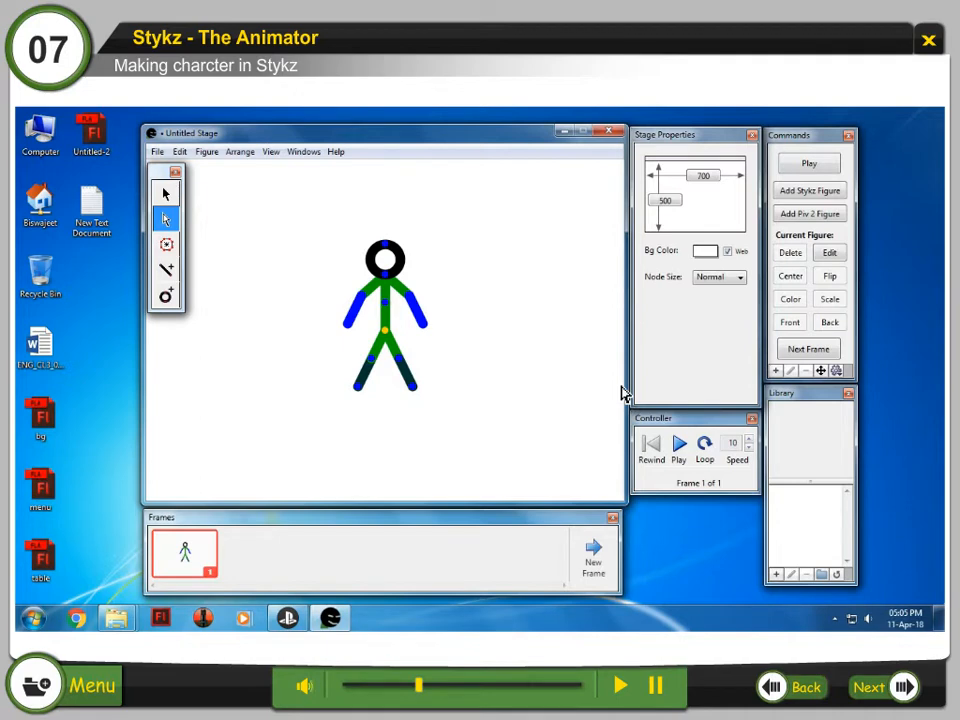
- Set both the fill and line colour of the figure's head circle to skin tone FFCC99
{"action": "left_click", "coordinate": [401, 274], "text": "ctrl"}
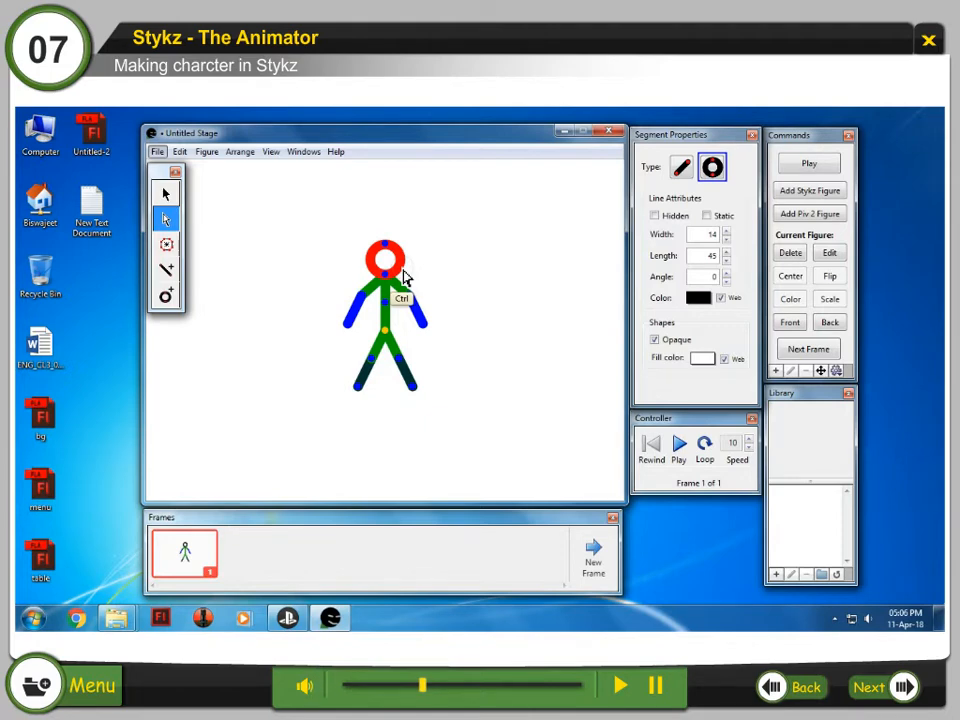
{"action": "left_click", "coordinate": [703, 360]}
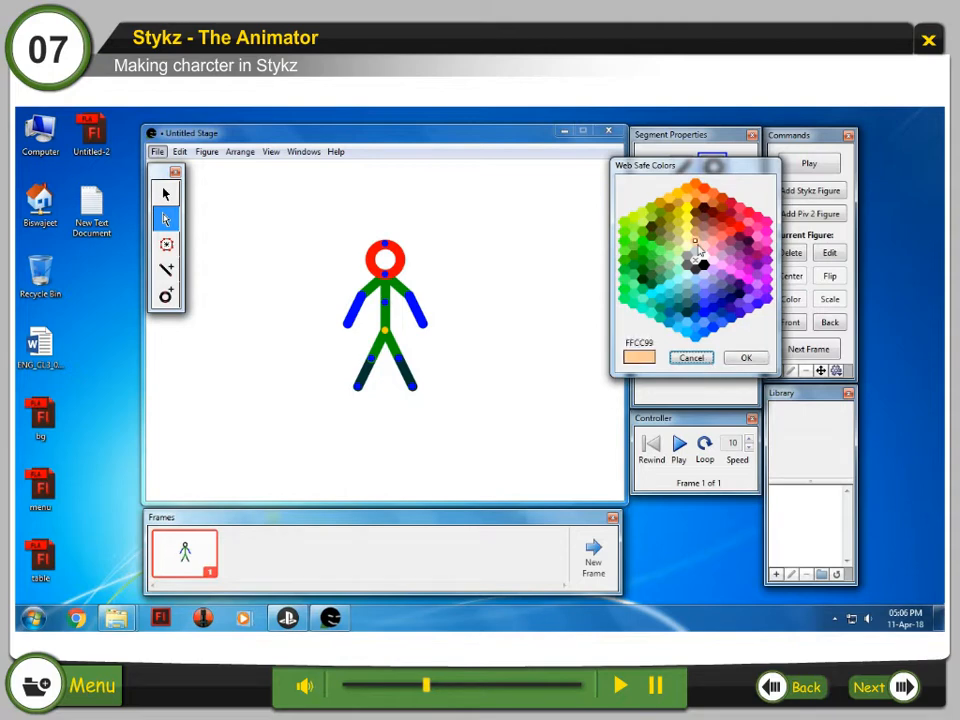
{"action": "left_click", "coordinate": [745, 358]}
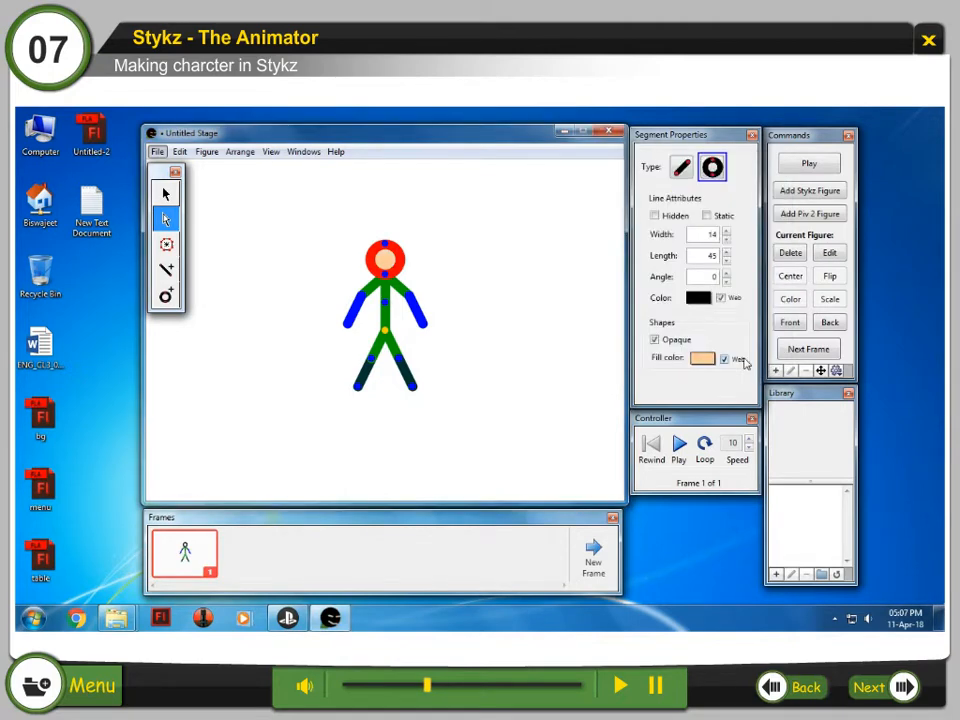
{"action": "left_click", "coordinate": [697, 299]}
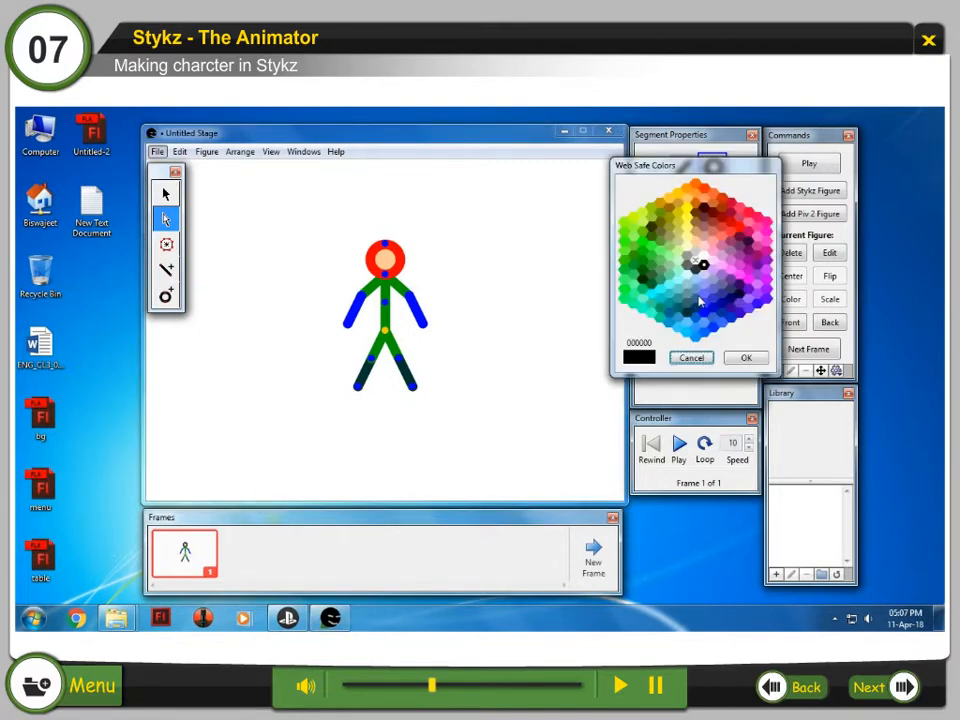
{"action": "left_click", "coordinate": [697, 244]}
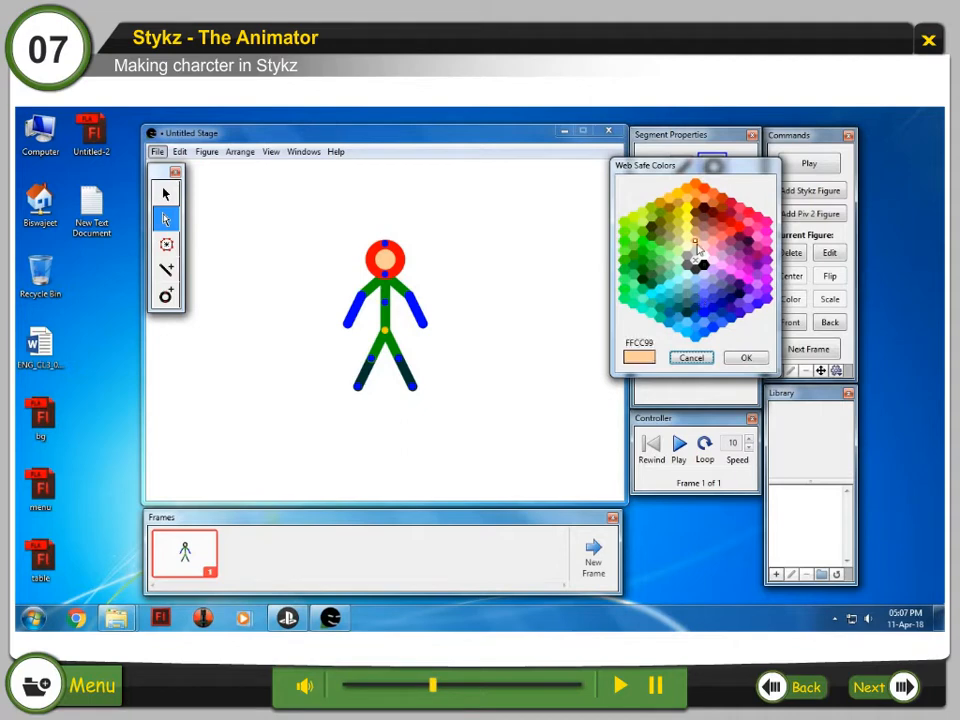
{"action": "left_click", "coordinate": [745, 358]}
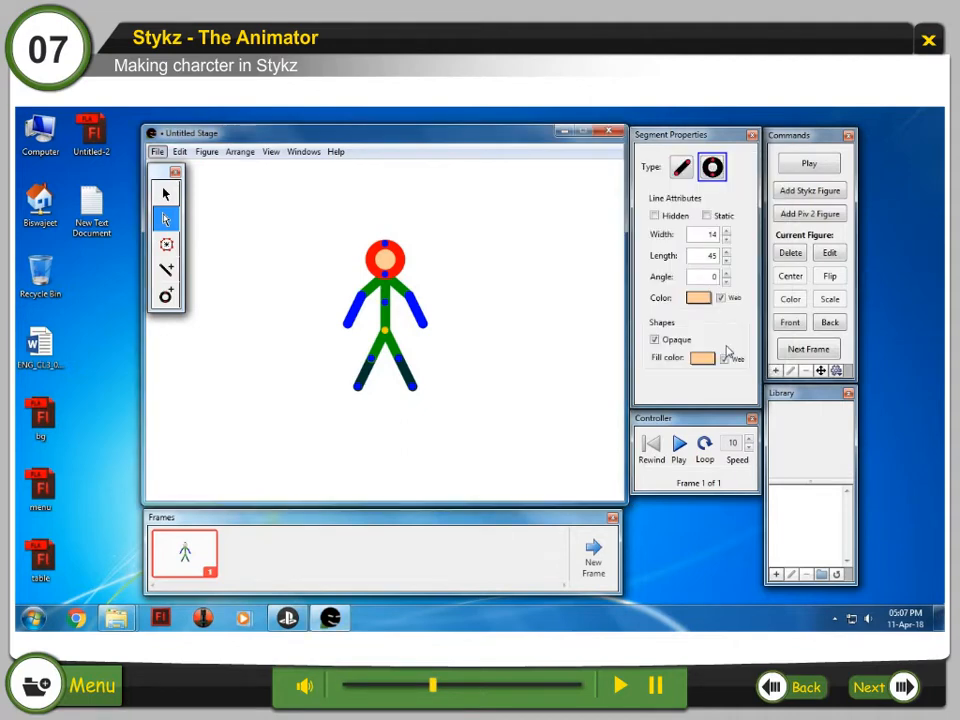
{"action": "left_click", "coordinate": [600, 345]}
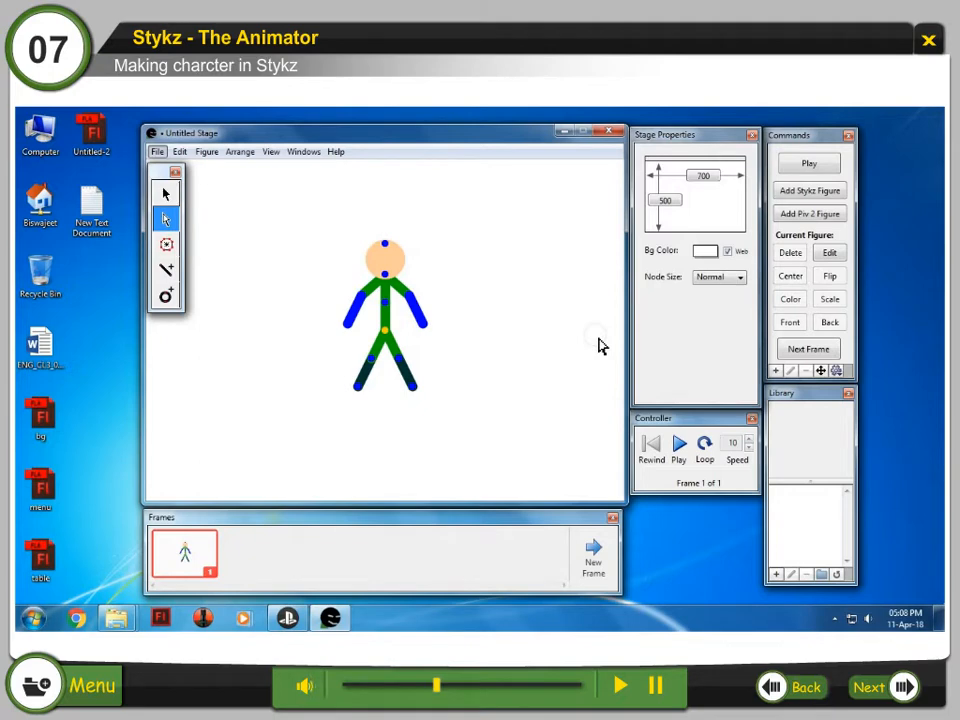
- Draw two line segments from the head's top node, one down to each side of the head, as hair
{"action": "left_click", "coordinate": [170, 272]}
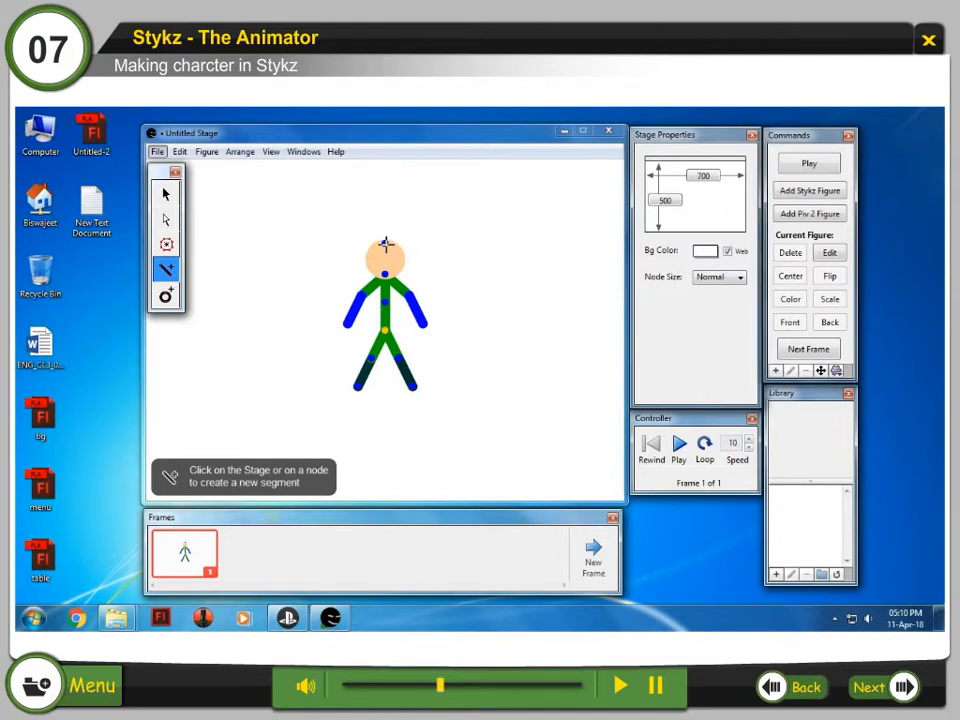
{"action": "left_click", "coordinate": [383, 243]}
{"action": "left_click", "coordinate": [365, 261]}
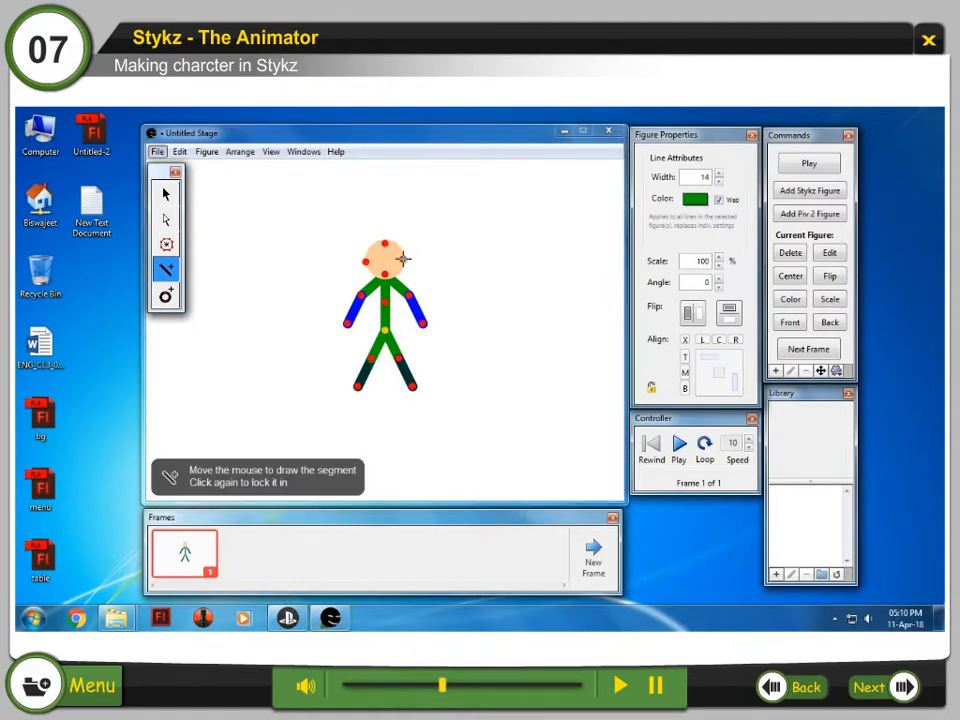
{"action": "left_click", "coordinate": [403, 258]}
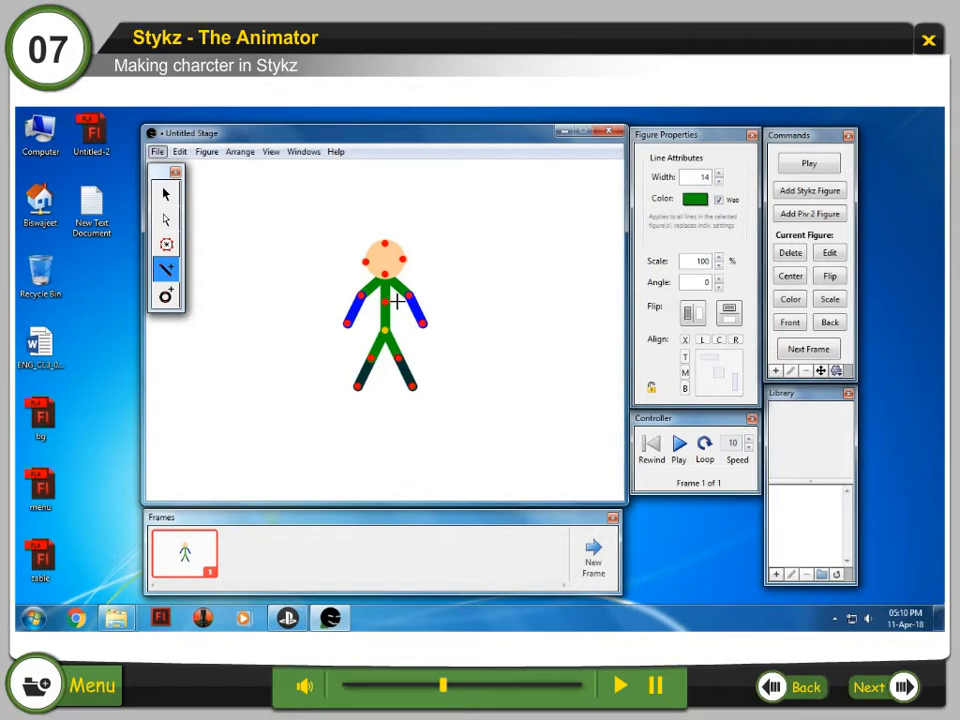
- Recolour the two hair segments on the figure's head yellow (FFFF66)
{"action": "left_click", "coordinate": [166, 220]}
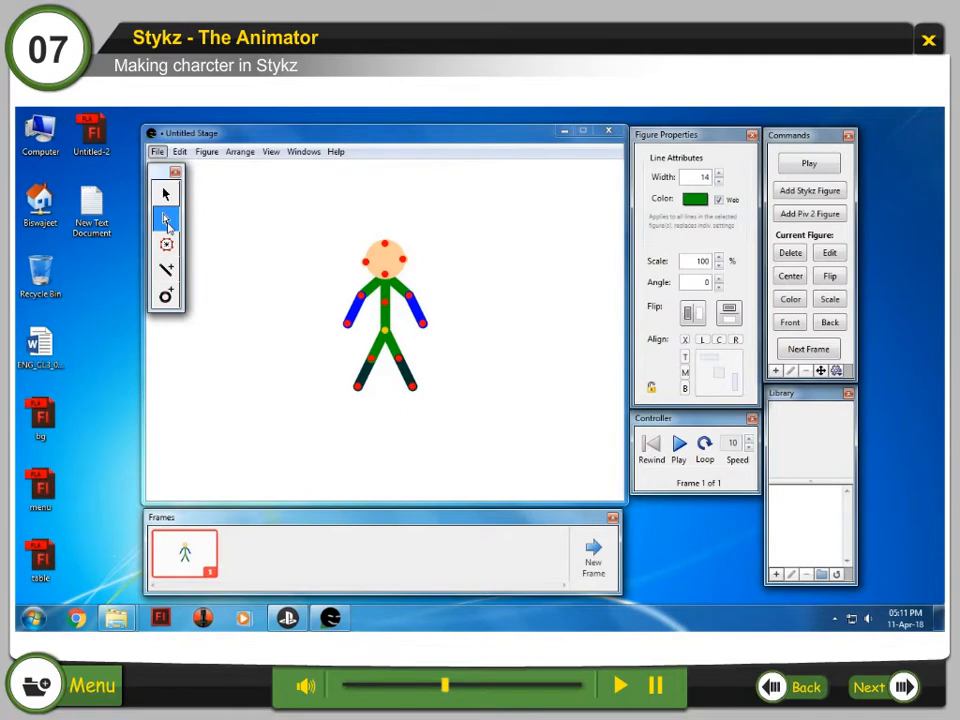
{"action": "left_click", "coordinate": [375, 262]}
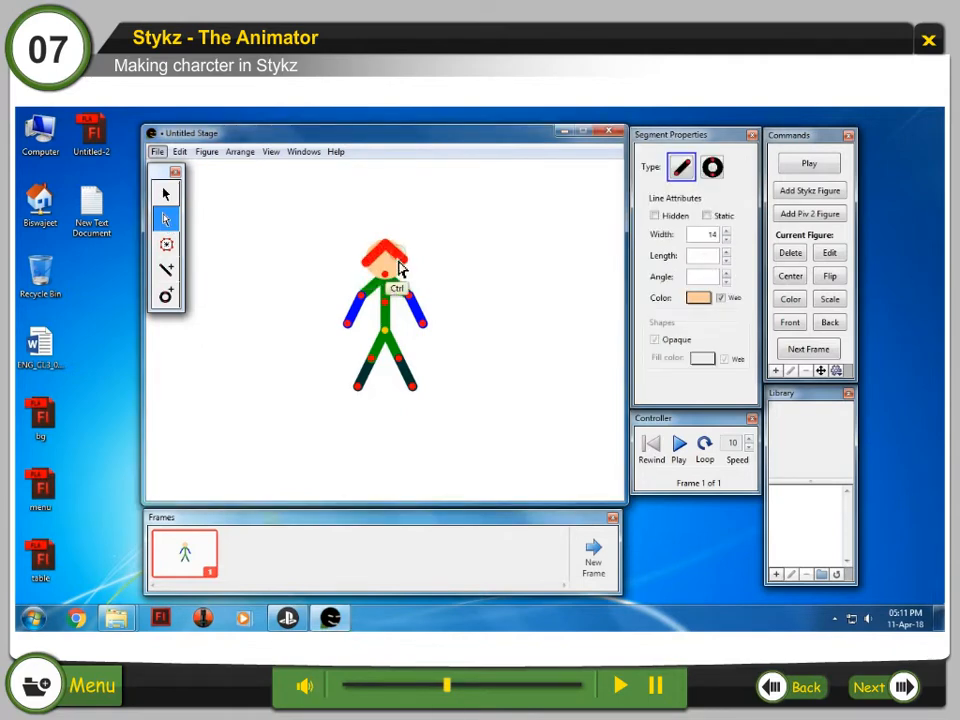
{"action": "left_click", "coordinate": [698, 297]}
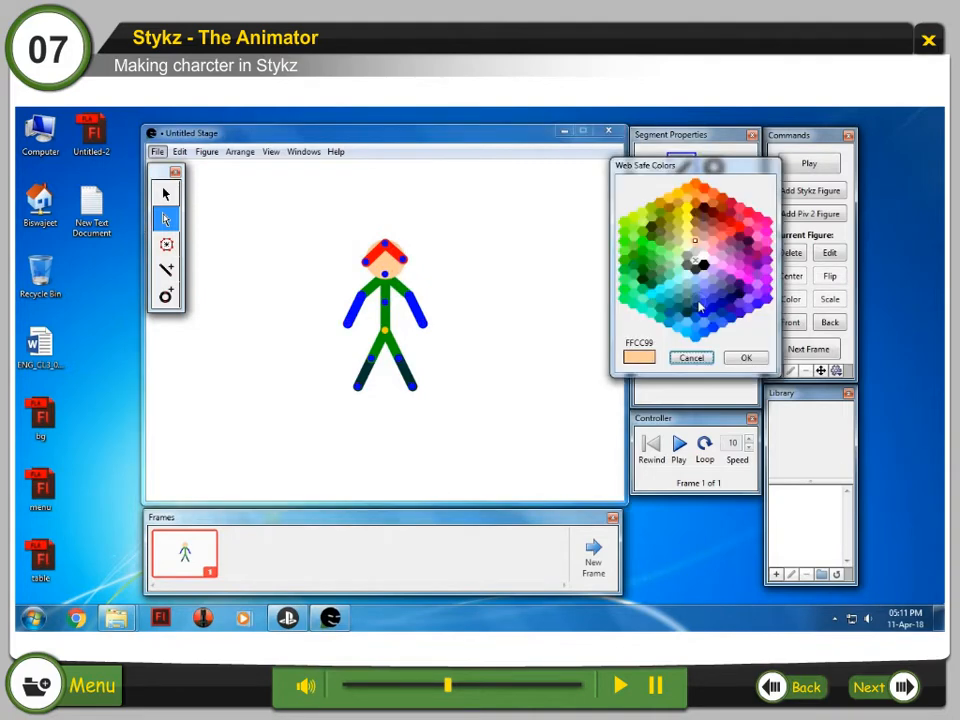
{"action": "left_click", "coordinate": [686, 227]}
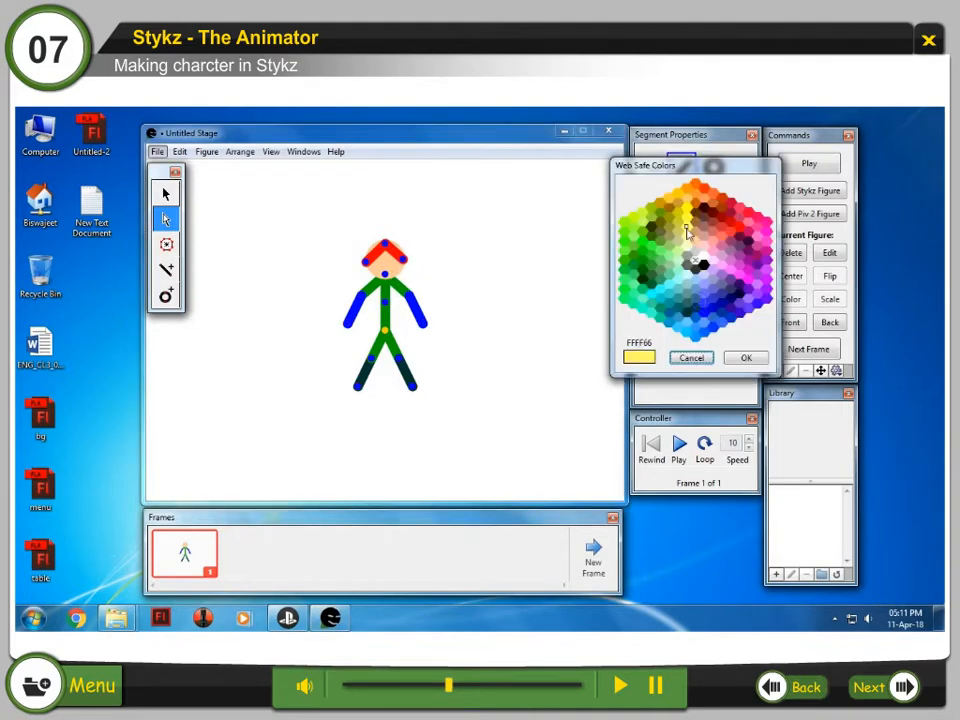
{"action": "left_click", "coordinate": [745, 358]}
{"action": "left_click", "coordinate": [559, 328]}
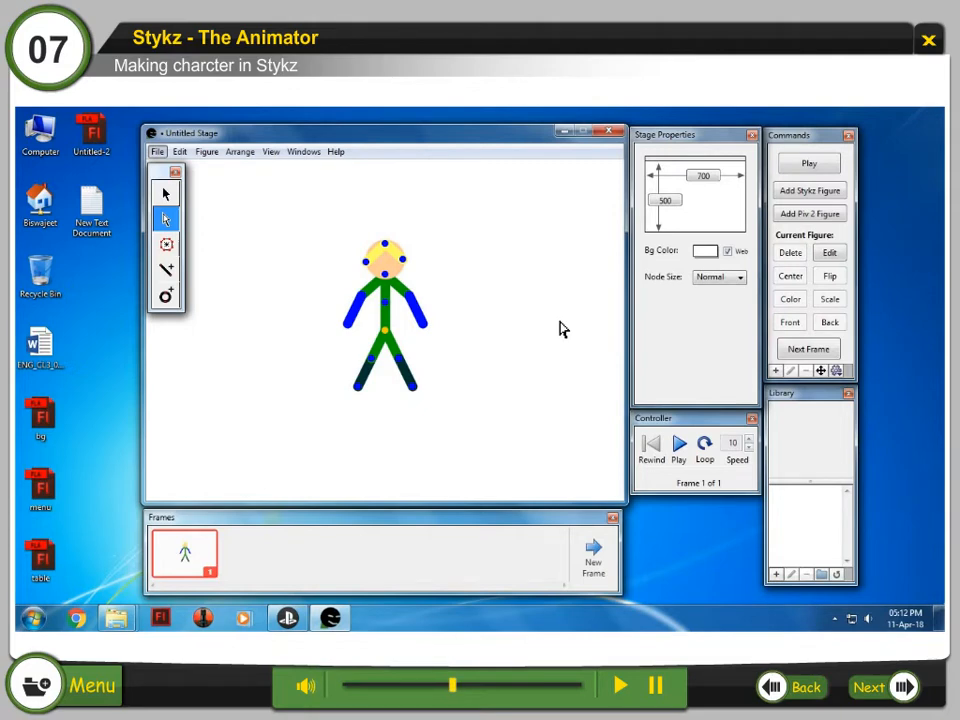
- Draw a chain of three line segments from the head's top node, rising and bending over to the left, as a hat
{"action": "left_click", "coordinate": [167, 276]}
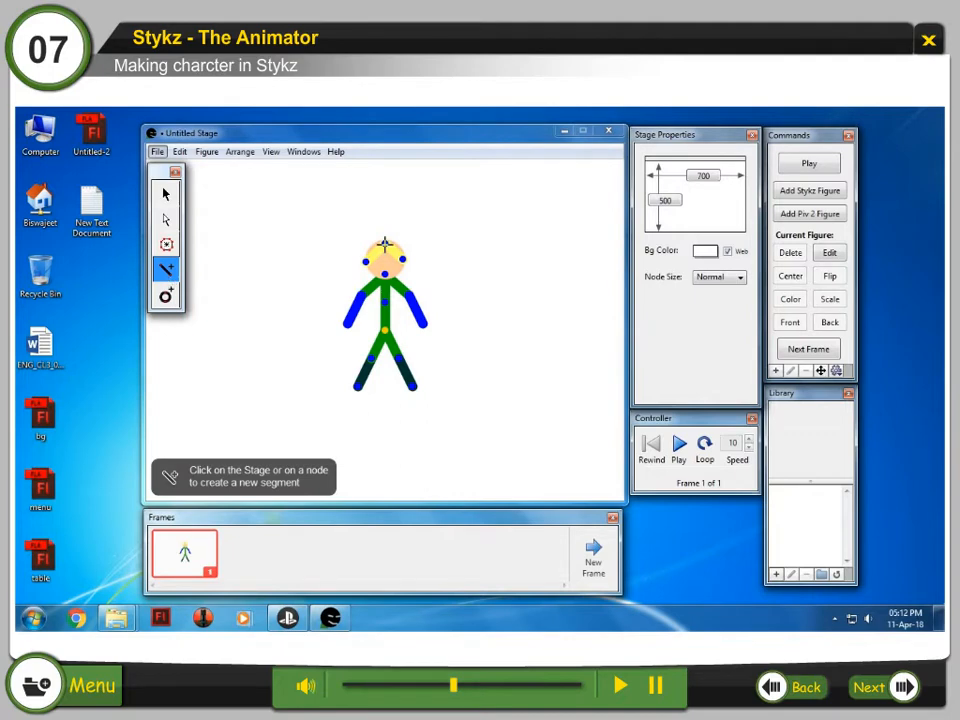
{"action": "left_click", "coordinate": [384, 243]}
{"action": "left_click", "coordinate": [367, 221]}
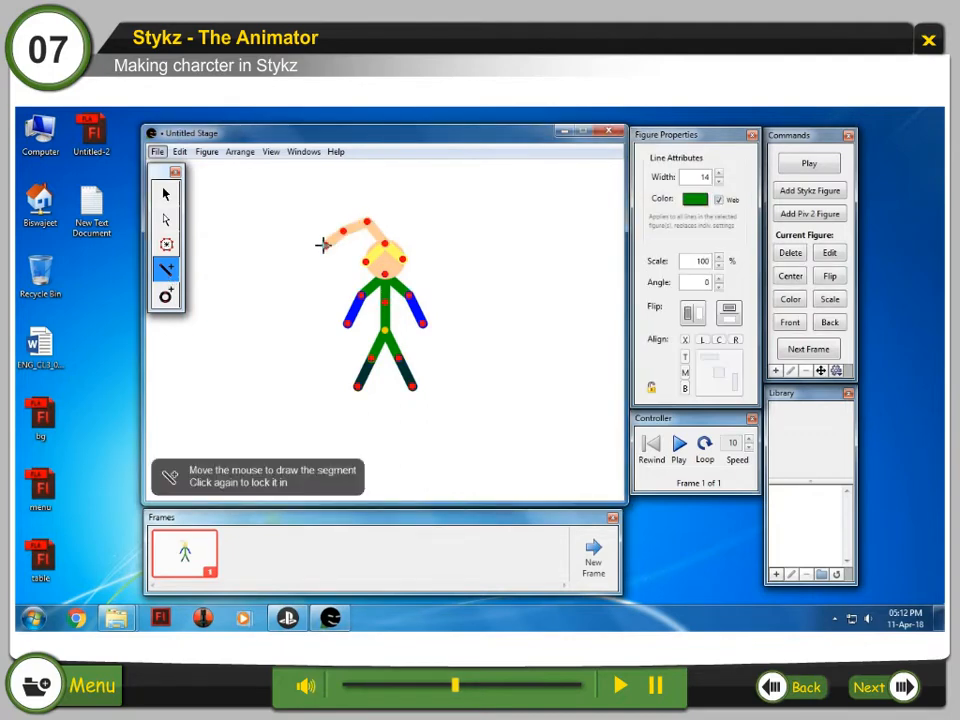
{"action": "left_click", "coordinate": [322, 245]}
- Recolour the hat's base segment, attached to the head, green (339933)
{"action": "left_click", "coordinate": [166, 219]}
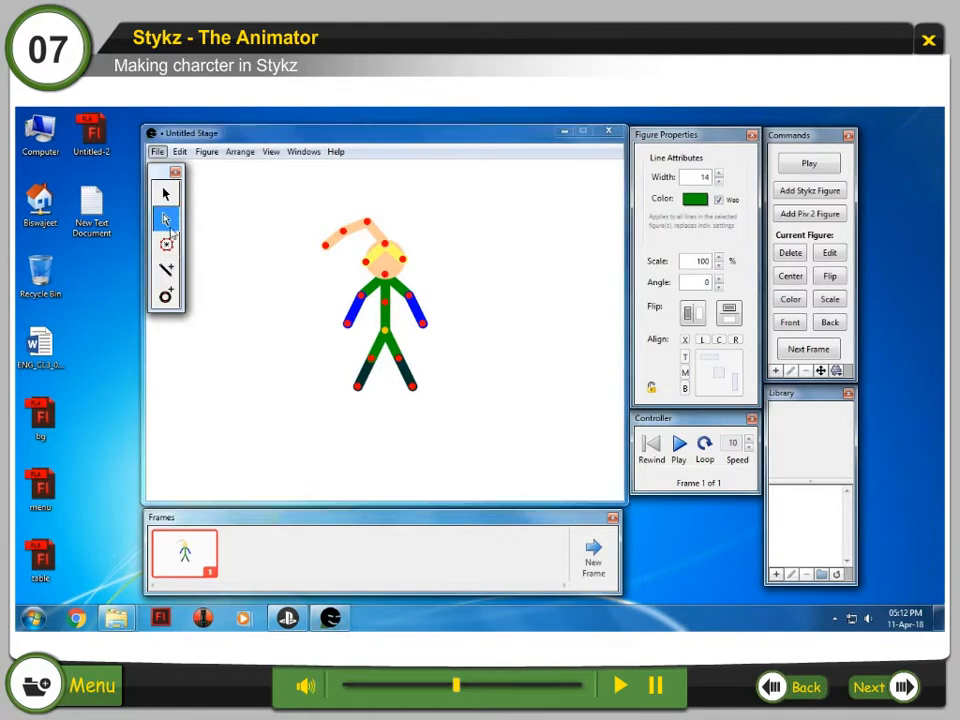
{"action": "left_click", "coordinate": [376, 232]}
{"action": "left_click", "coordinate": [703, 305]}
{"action": "left_click", "coordinate": [643, 275]}
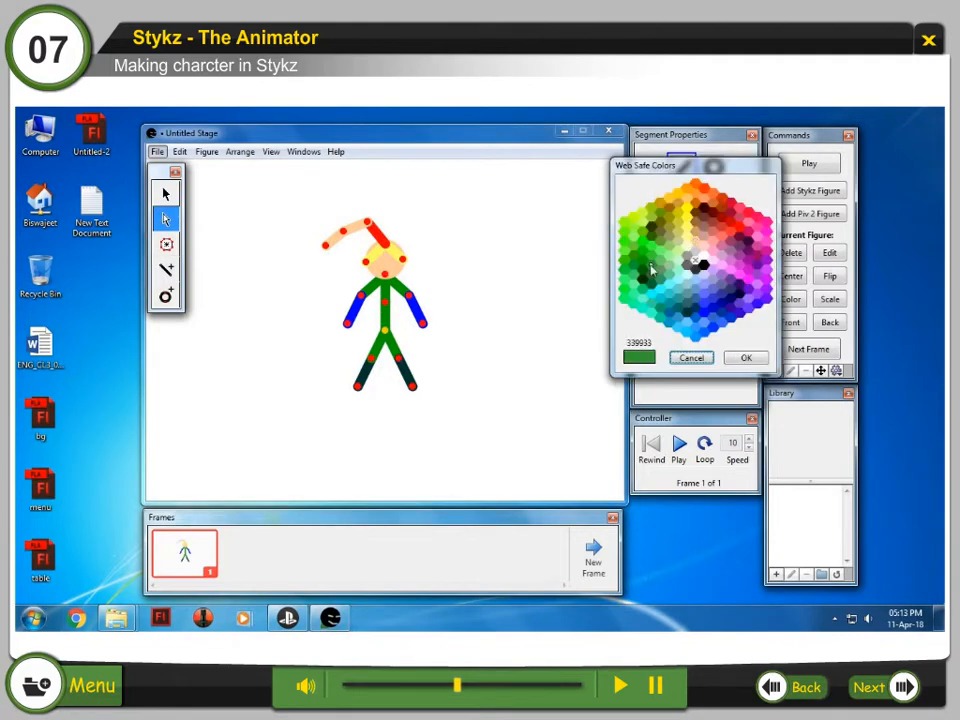
{"action": "left_click", "coordinate": [741, 360]}
- Recolour the hat's middle segment a brighter green than the base segment
{"action": "left_click", "coordinate": [354, 232]}
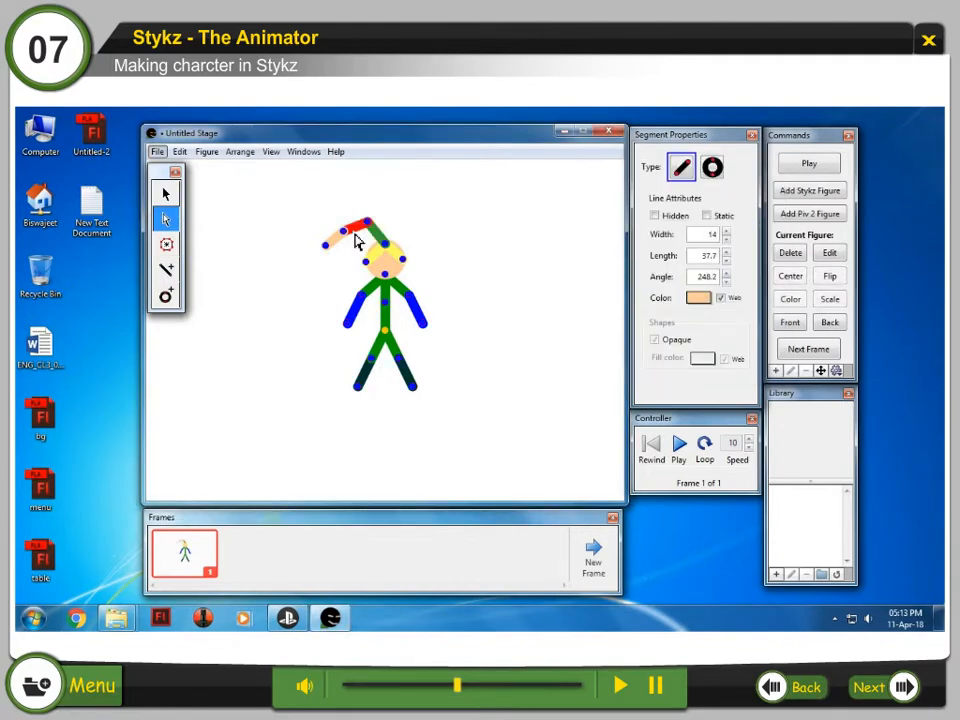
{"action": "left_click", "coordinate": [698, 297]}
{"action": "left_click", "coordinate": [643, 275]}
{"action": "left_click", "coordinate": [745, 360]}
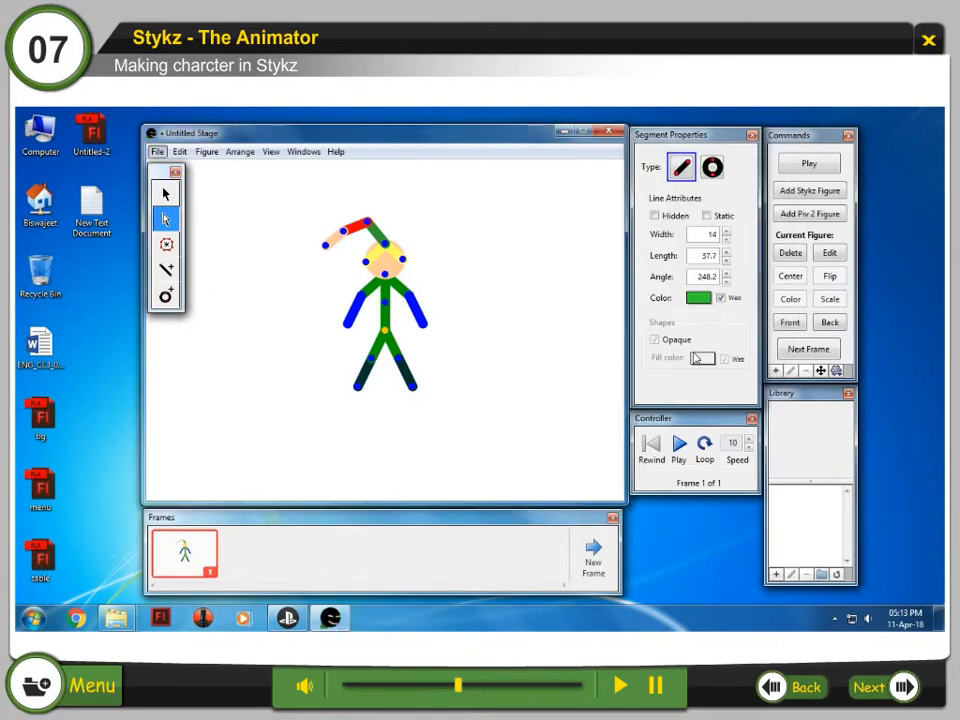
- Recolour the hat's tip segment light green (66FF66)
{"action": "left_click", "coordinate": [334, 240]}
{"action": "left_click", "coordinate": [698, 297]}
{"action": "left_click", "coordinate": [660, 252]}
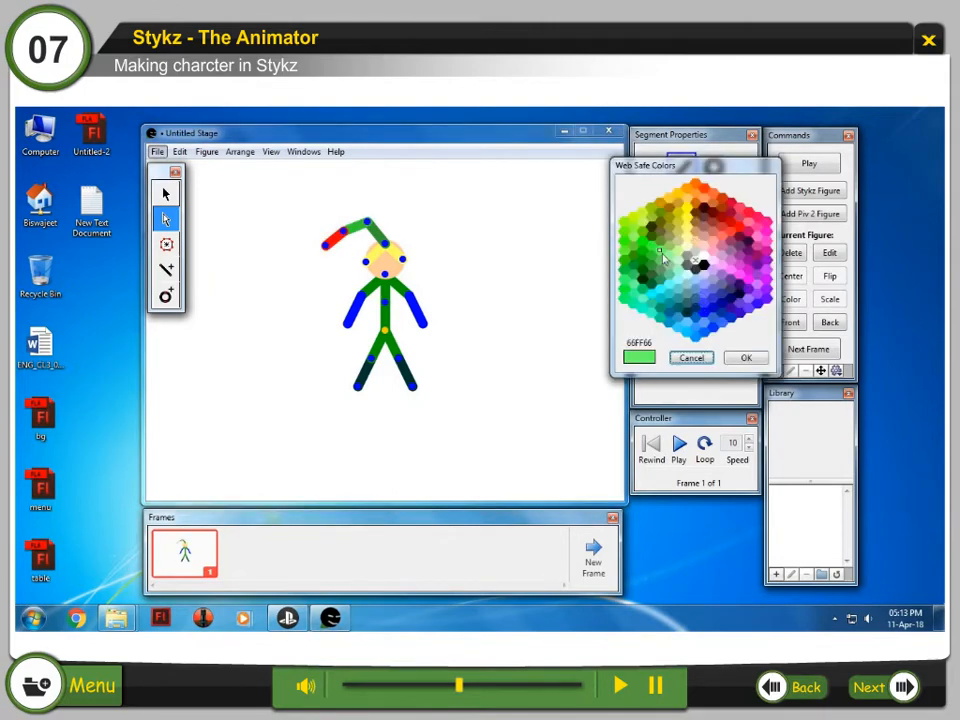
{"action": "left_click", "coordinate": [746, 358]}
{"action": "left_click", "coordinate": [553, 368]}
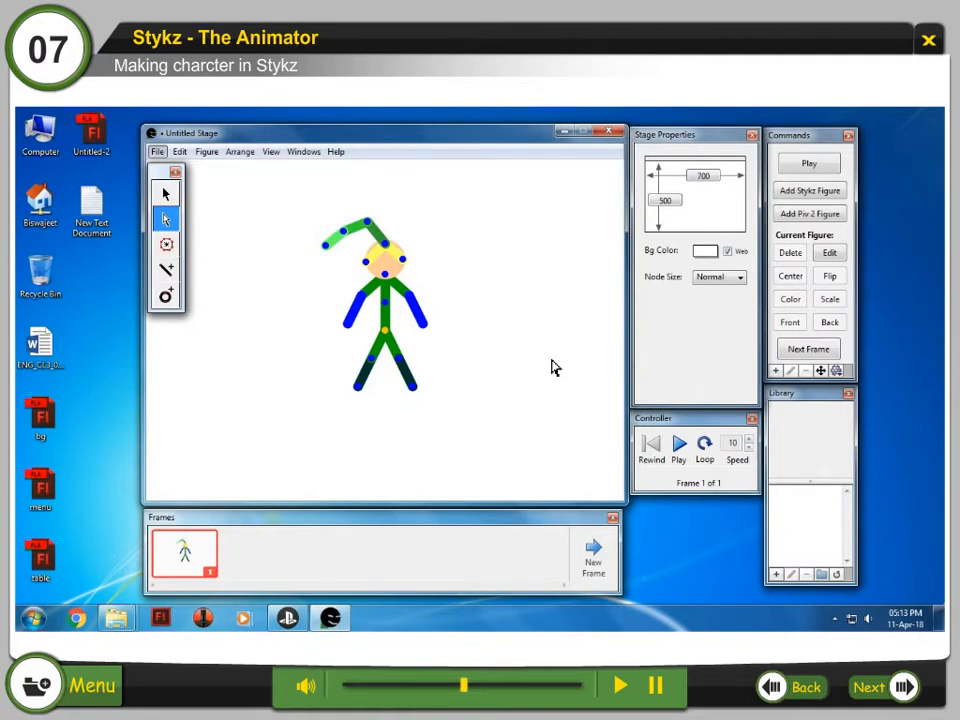
- Set the line width of the hat's base segment to 33
{"action": "left_click", "coordinate": [381, 243]}
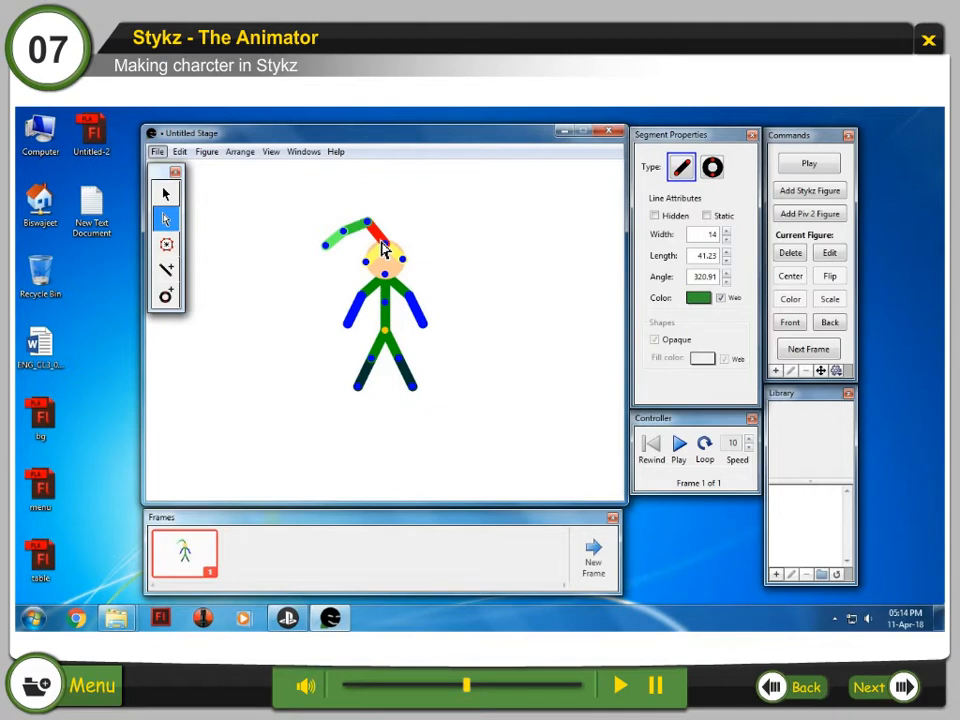
{"action": "left_click", "coordinate": [726, 231]}
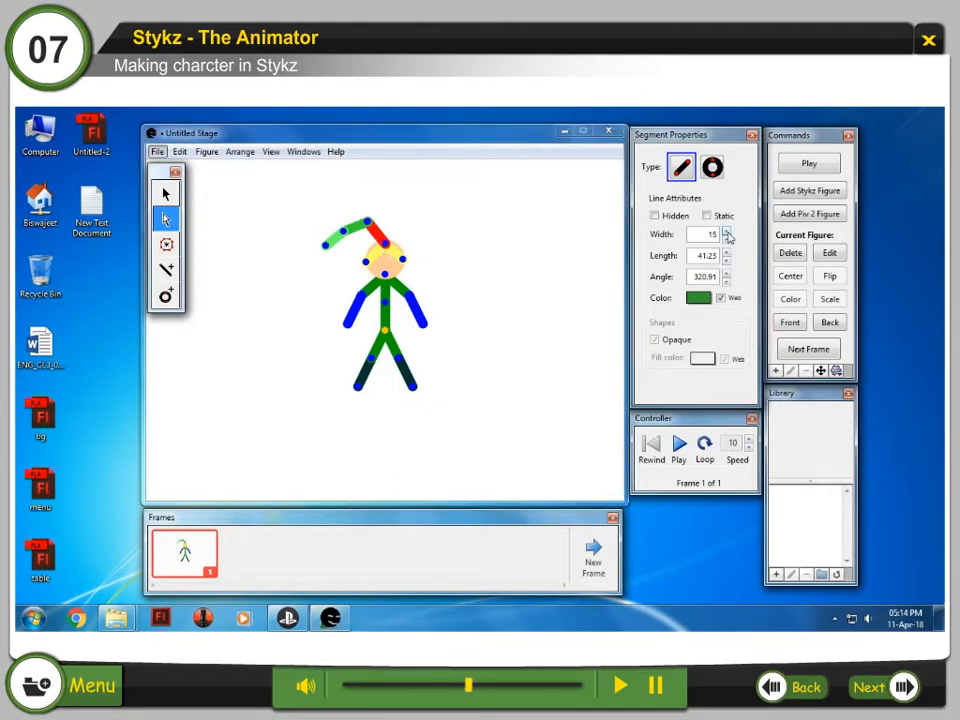
{"action": "left_click", "coordinate": [727, 232]}
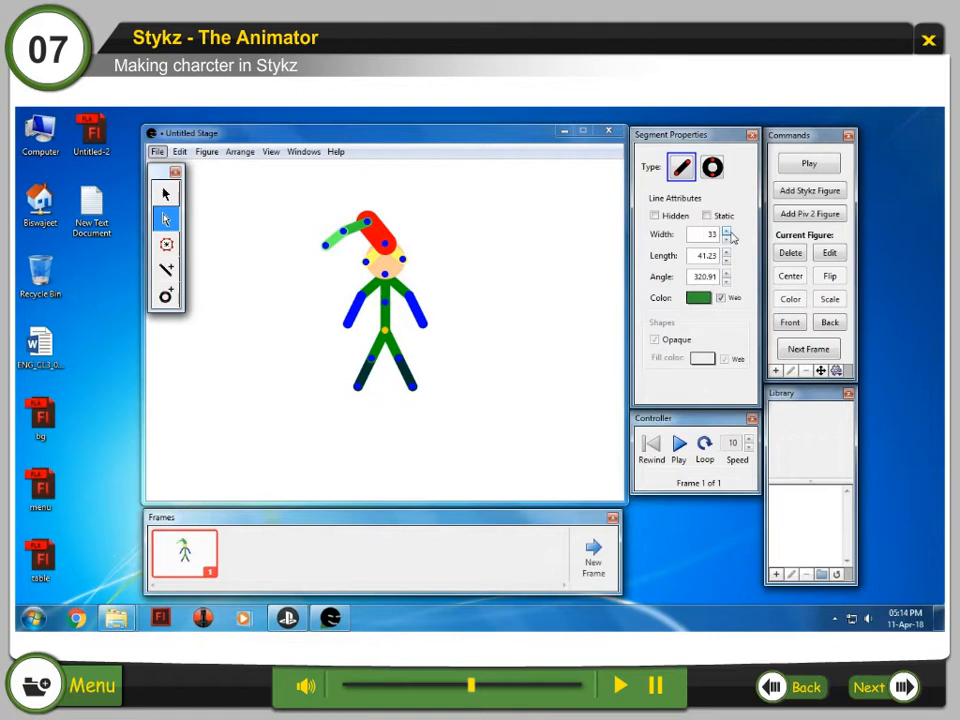
- Thicken the hat's middle segment so it tapers on from the wide base segment
{"action": "left_click", "coordinate": [355, 228]}
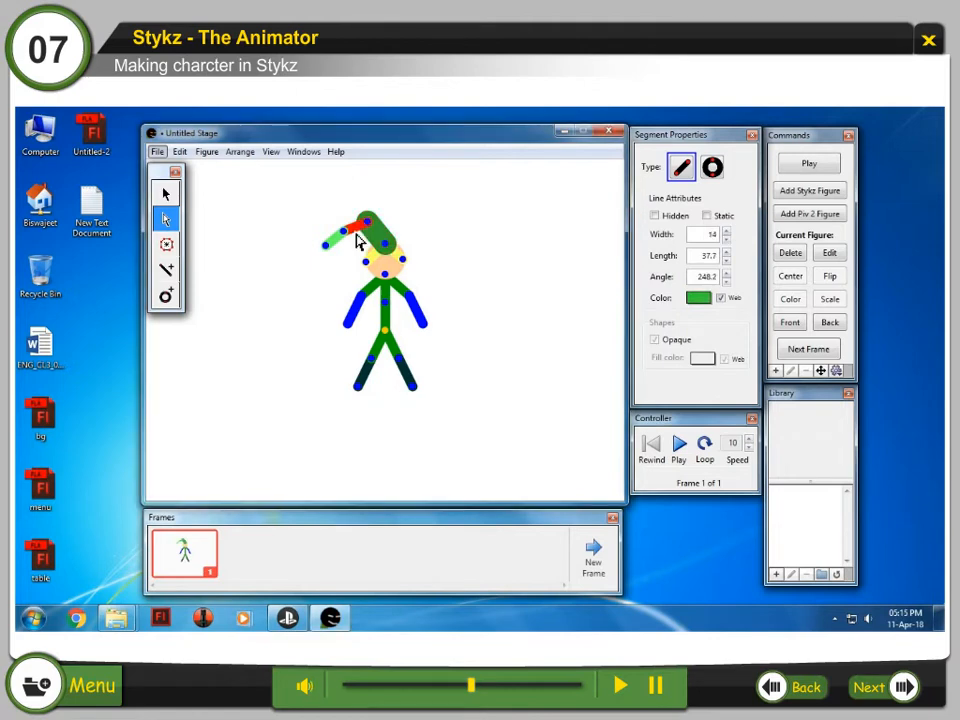
{"action": "left_click", "coordinate": [727, 231]}
{"action": "left_click", "coordinate": [727, 231]}
{"action": "left_click", "coordinate": [727, 231]}
- Set the line width of the hat's tip segment to 22
{"action": "left_click", "coordinate": [338, 250]}
{"action": "left_click", "coordinate": [727, 231]}
{"action": "left_click", "coordinate": [727, 231]}
{"action": "left_click", "coordinate": [727, 233]}
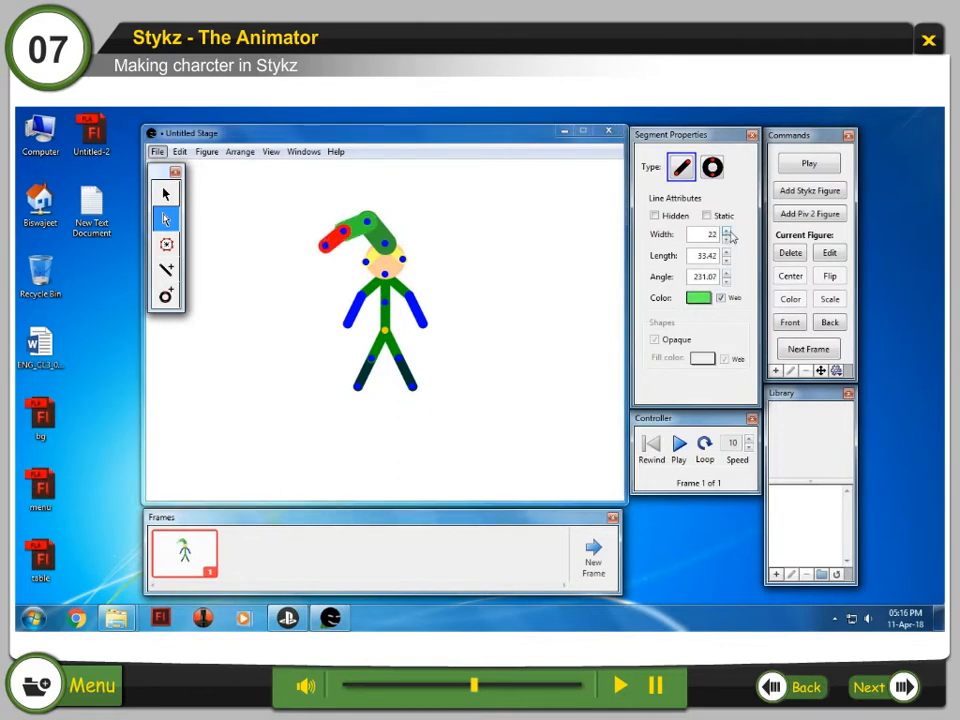
{"action": "left_click", "coordinate": [590, 288]}
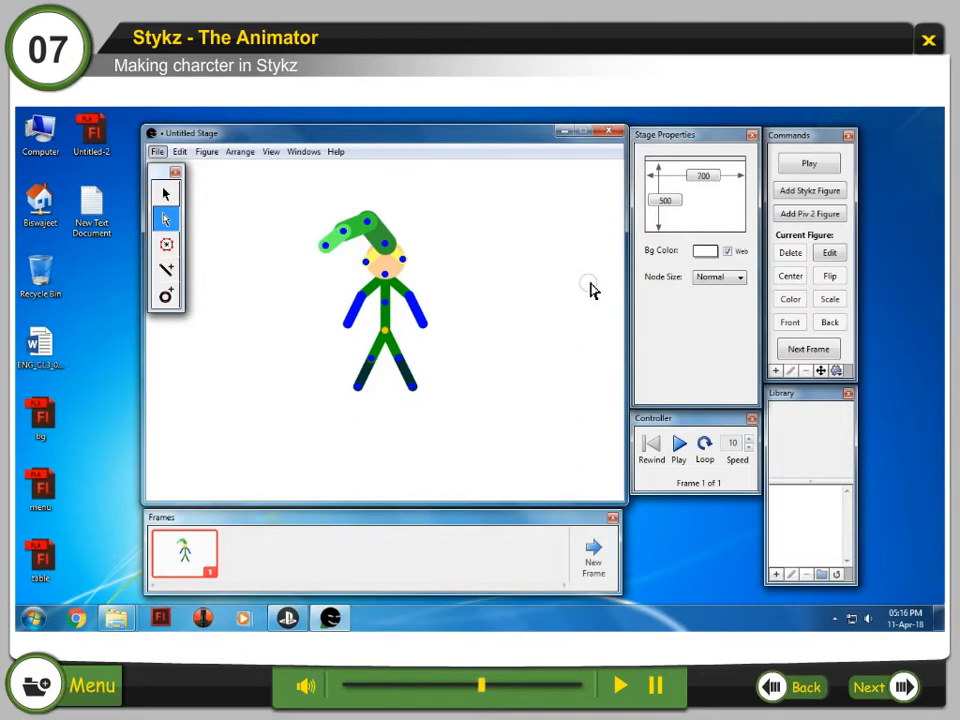
- Send the hat's base segment to the back, behind the hair and head
{"action": "left_click", "coordinate": [383, 243]}
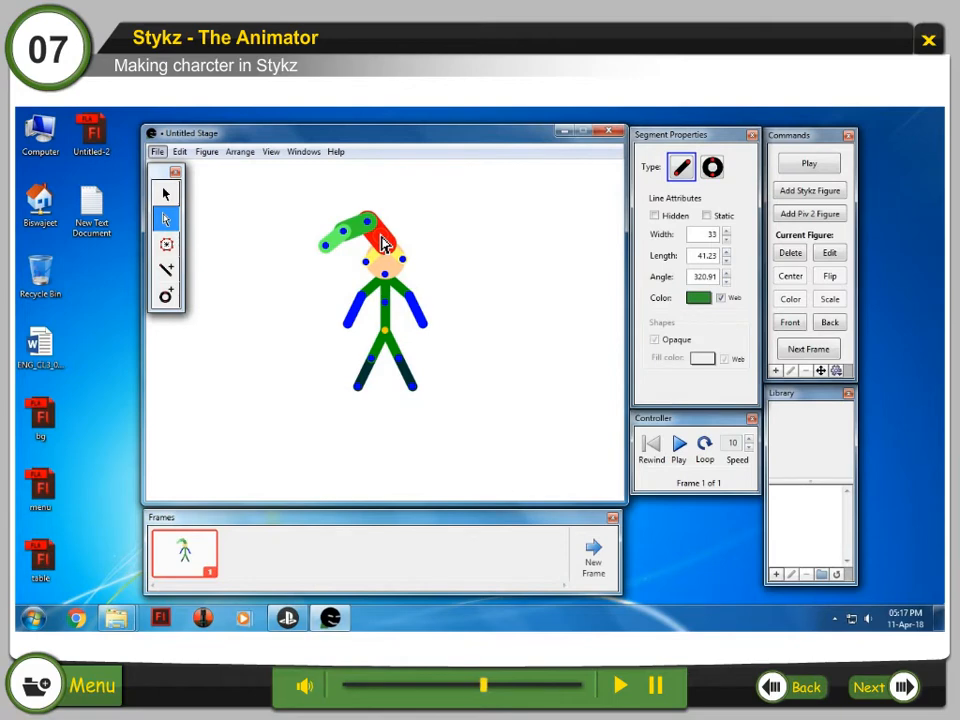
{"action": "left_click", "coordinate": [241, 154]}
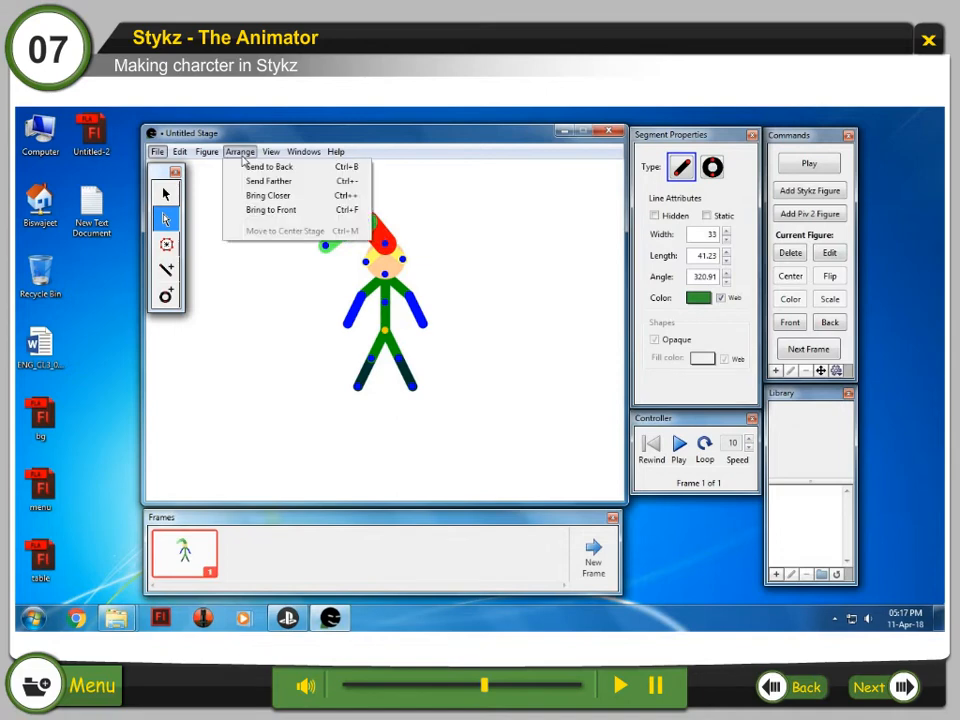
{"action": "left_click", "coordinate": [322, 174]}
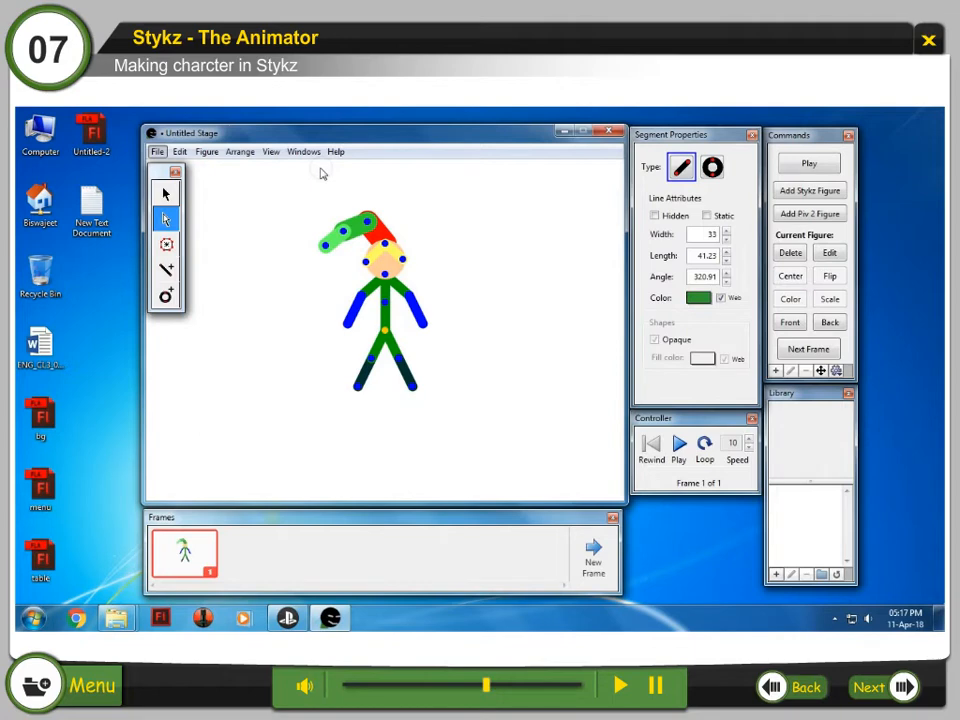
{"action": "left_click", "coordinate": [322, 174]}
- Send the hat's middle and tip segments back behind the base segment, with the tip segment rearmost
{"action": "left_click", "coordinate": [357, 236]}
{"action": "left_click", "coordinate": [336, 241], "text": "shift"}
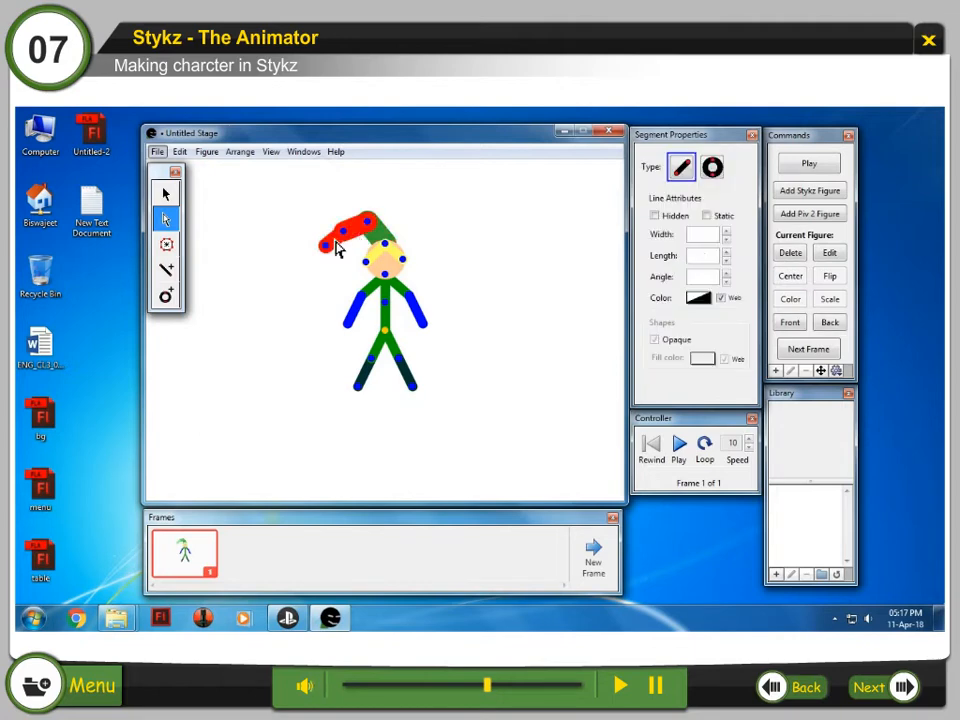
{"action": "left_click", "coordinate": [245, 154]}
{"action": "left_click", "coordinate": [320, 176]}
{"action": "left_click", "coordinate": [336, 251]}
{"action": "left_click", "coordinate": [241, 152]}
{"action": "left_click", "coordinate": [308, 175]}
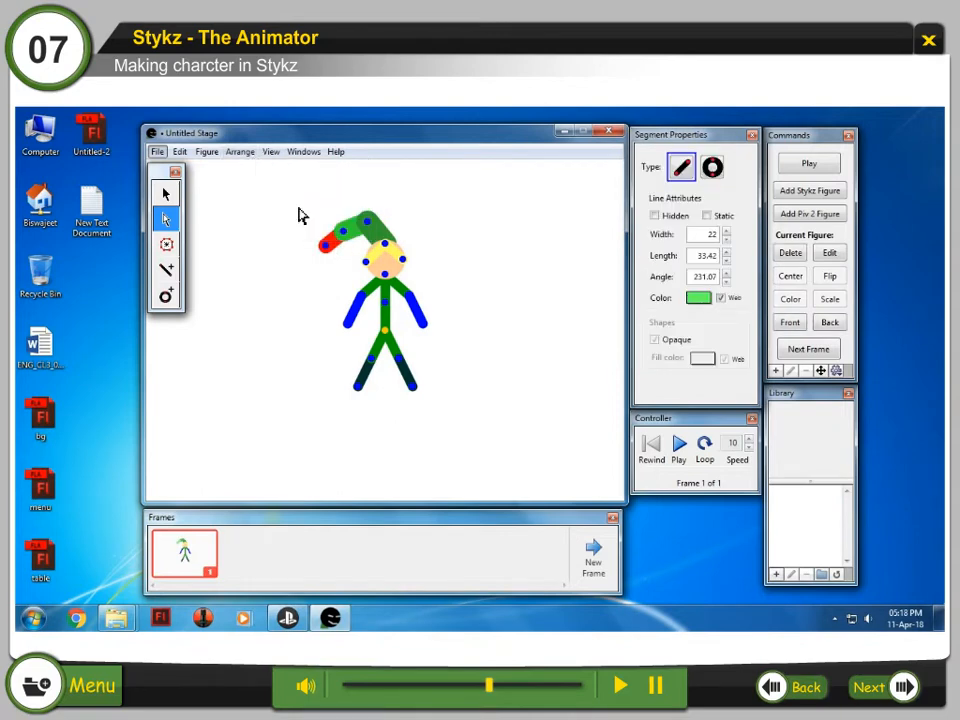
{"action": "left_click", "coordinate": [293, 242]}
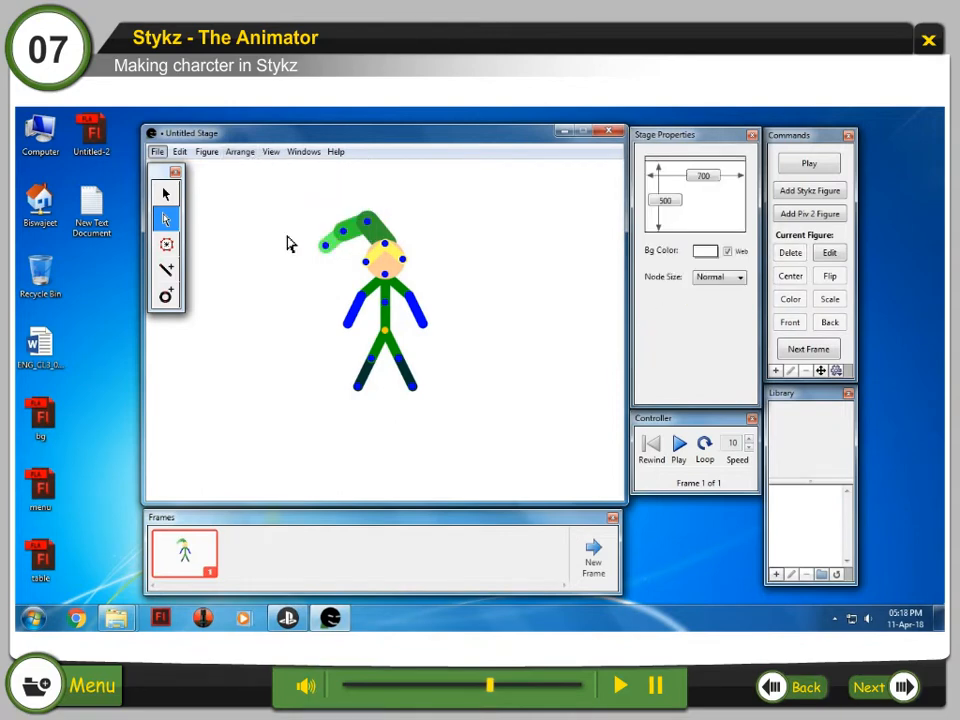
- Move the whole figure by its root node to the lower-left area of the stage
{"action": "left_click", "coordinate": [166, 194]}
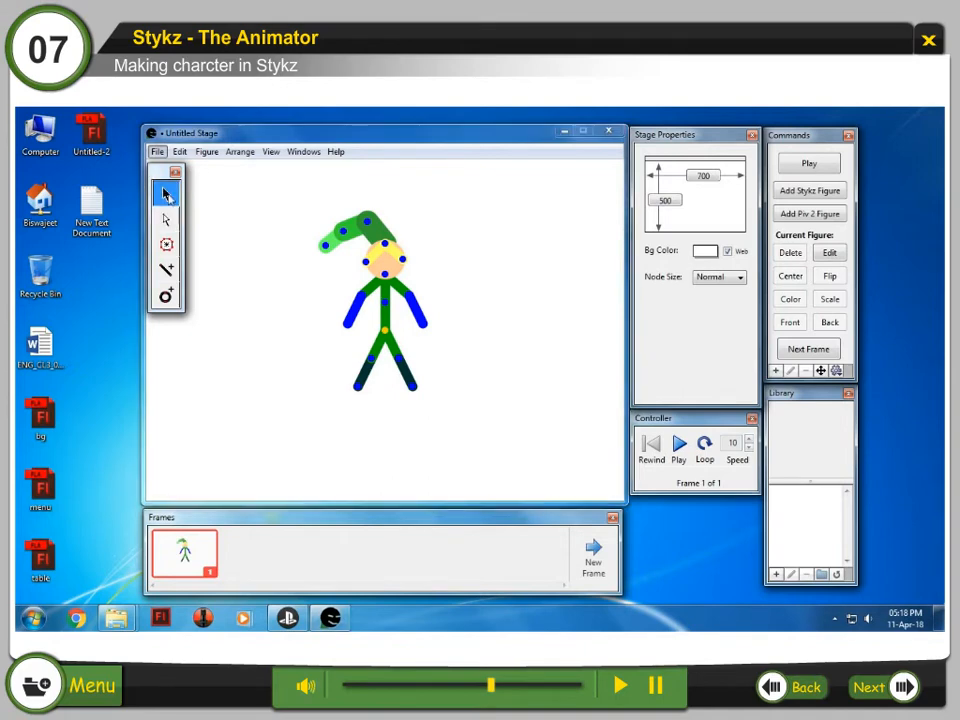
{"action": "left_click_drag", "start_coordinate": [383, 333], "coordinate": [266, 403]}
{"action": "left_click", "coordinate": [208, 280]}
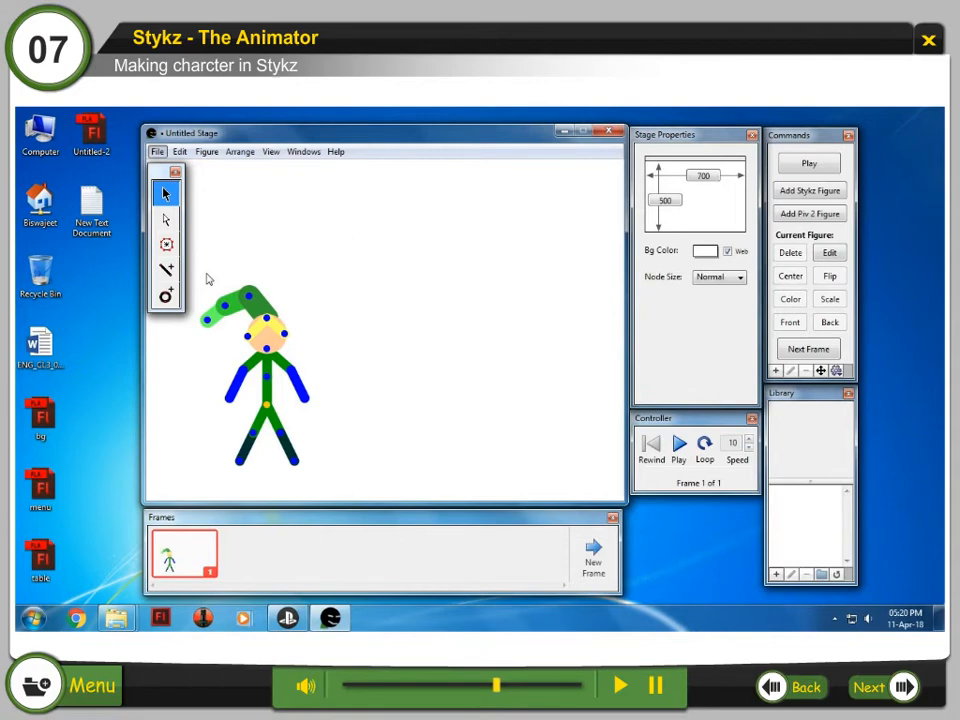
- Draw a separate circle about 55 in diameter on the stage beside the figure's right-hand foot, as a ball
{"action": "left_click", "coordinate": [166, 295]}
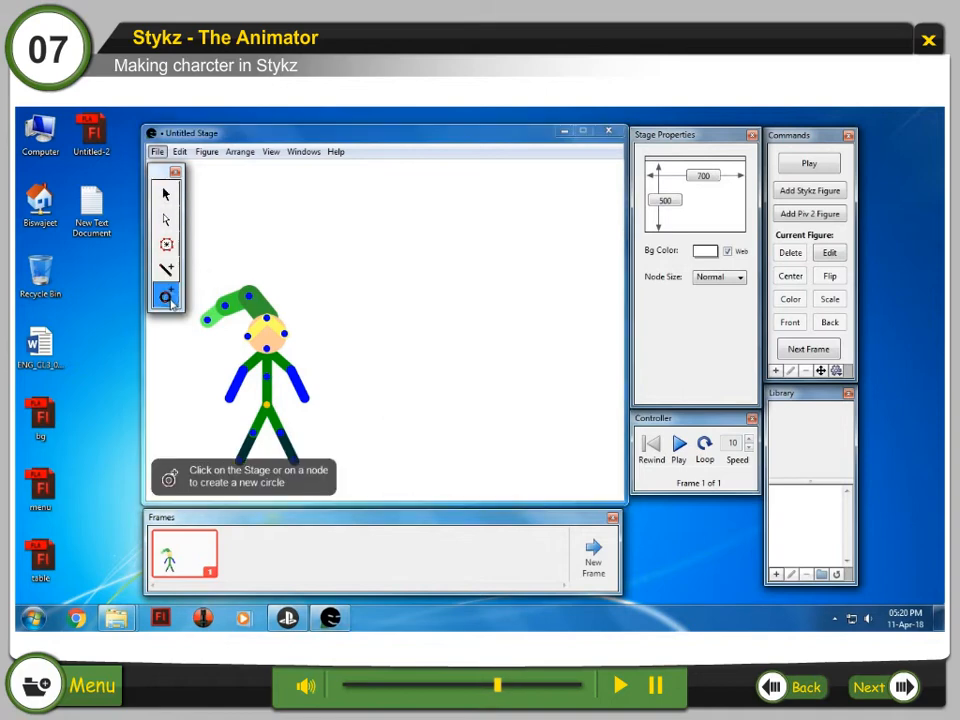
{"action": "left_click", "coordinate": [347, 431]}
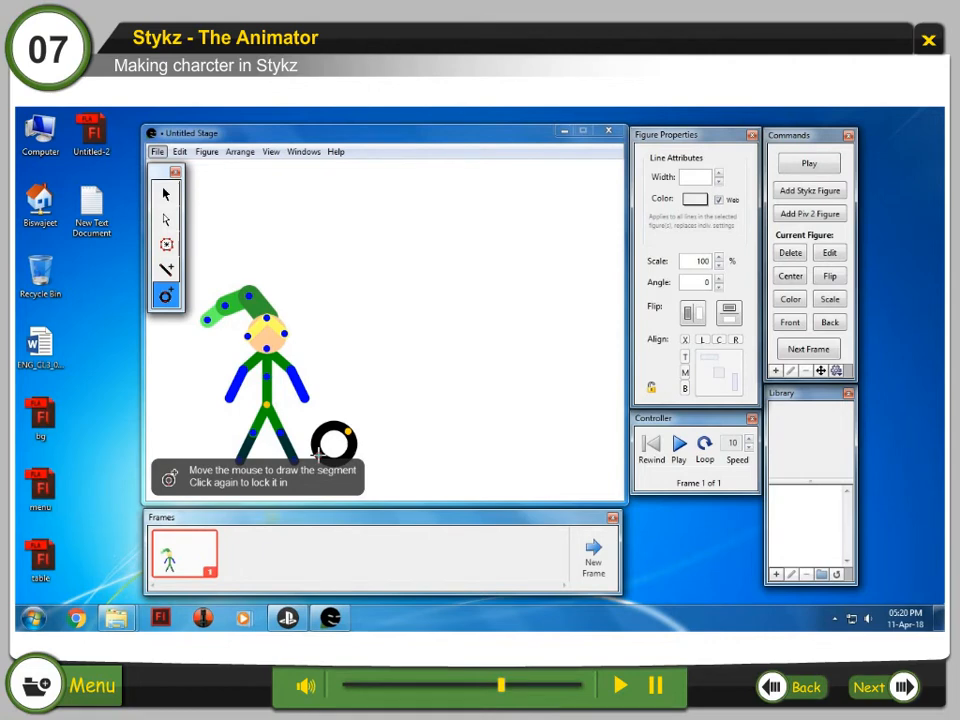
{"action": "left_click", "coordinate": [317, 453]}
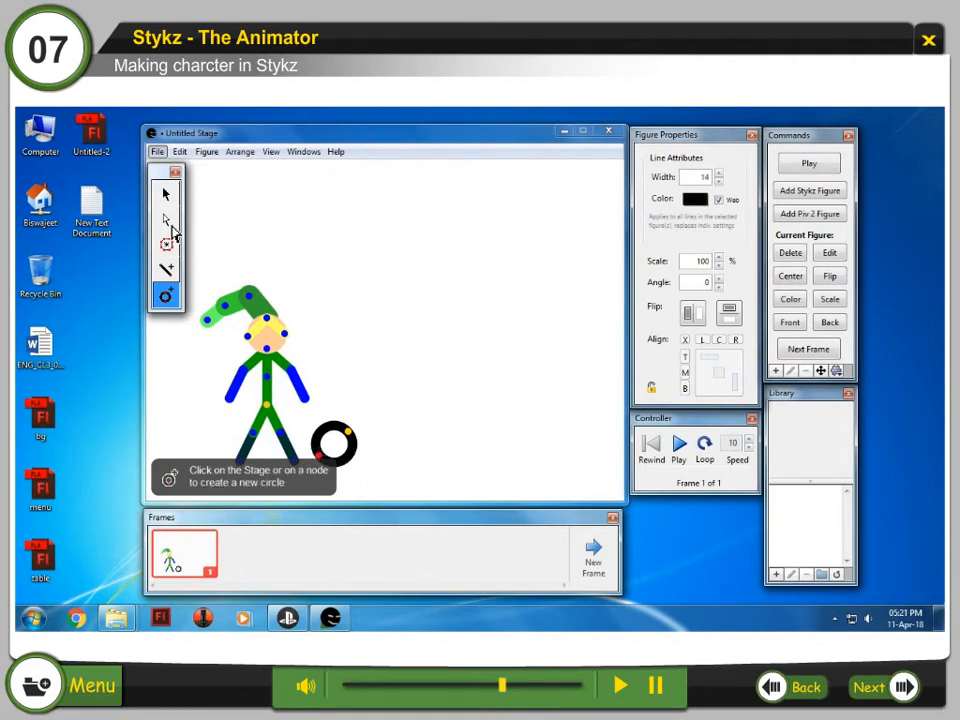
- Reduce the ball circle's length to 49.44 and set its fill colour to black
{"action": "left_click", "coordinate": [166, 219]}
{"action": "left_click", "coordinate": [353, 442]}
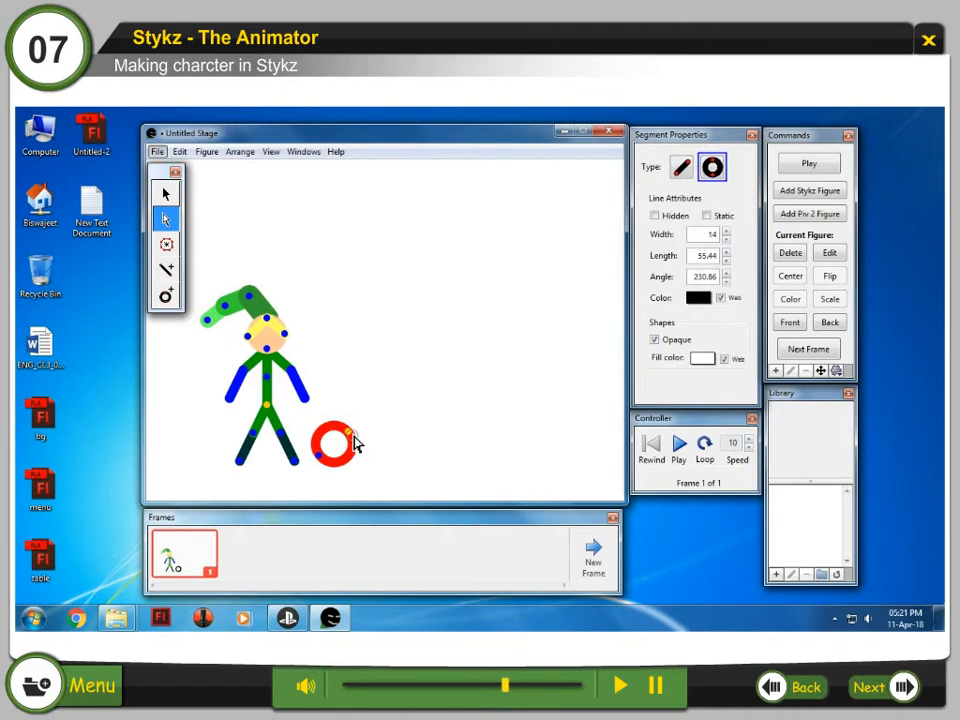
{"action": "left_click", "coordinate": [726, 259]}
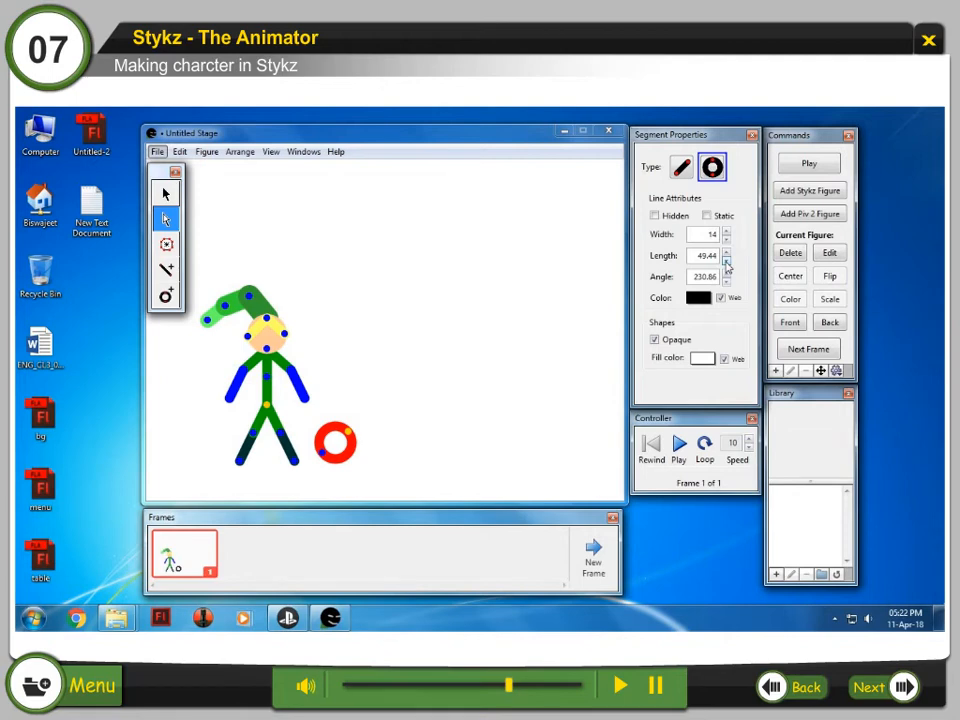
{"action": "left_click", "coordinate": [698, 297]}
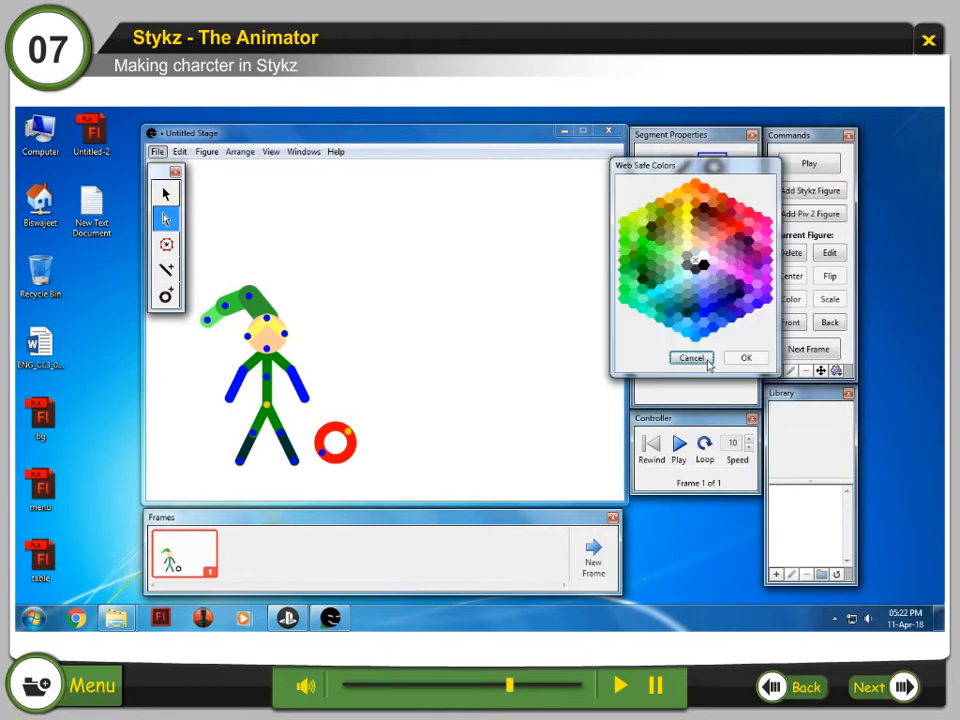
{"action": "left_click", "coordinate": [735, 360]}
{"action": "left_click", "coordinate": [575, 390]}
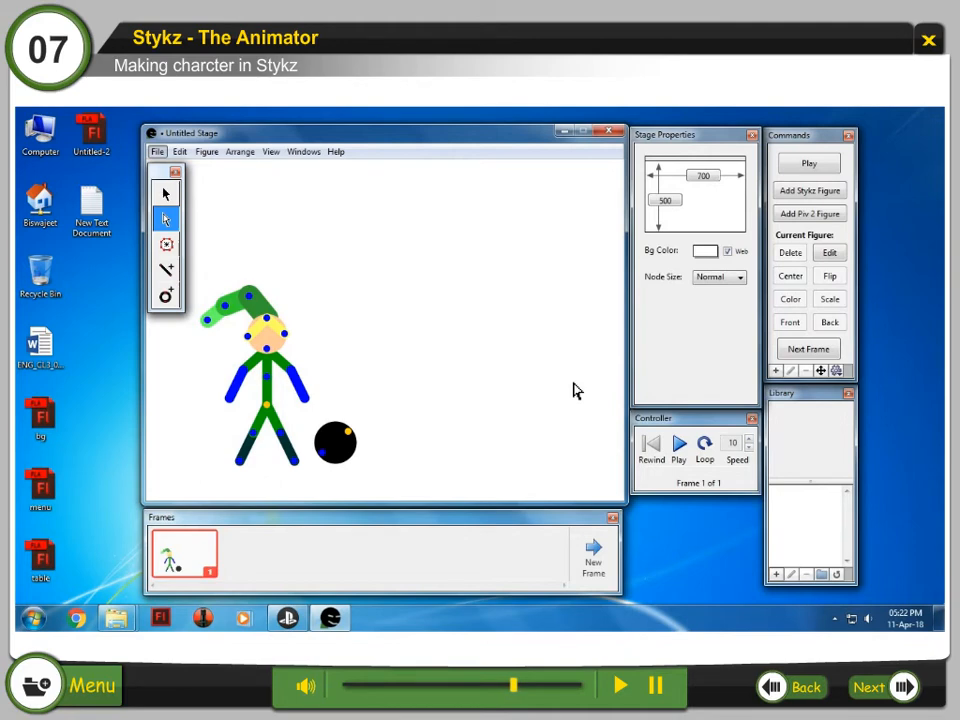
- Add a Pivot 2 figure to the stage and move it to the lower-right area, opposite the coloured character
{"action": "left_click", "coordinate": [209, 152]}
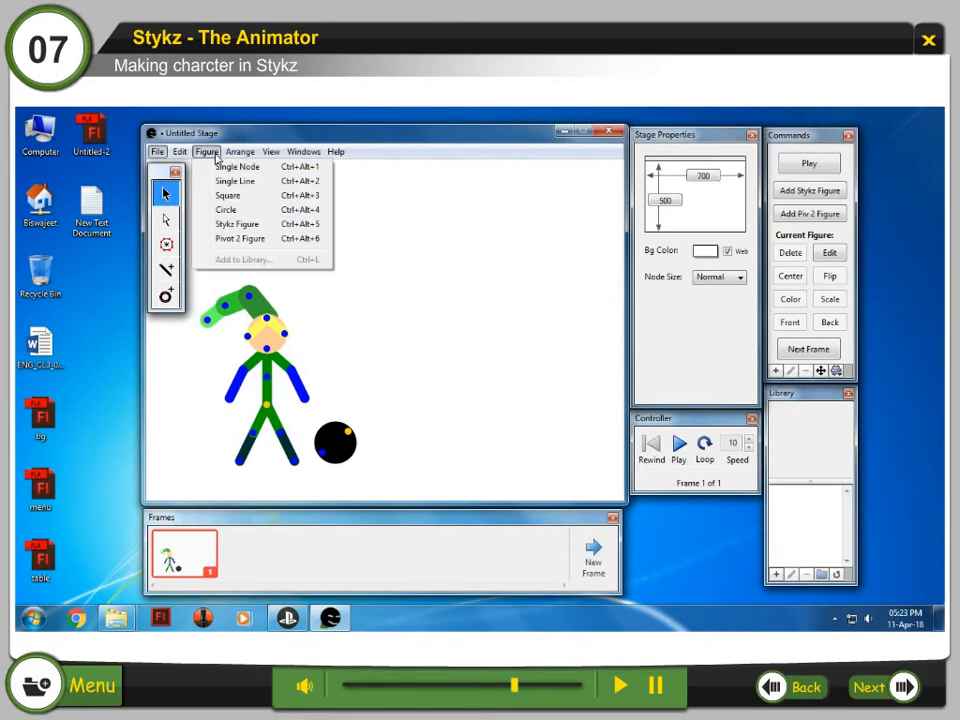
{"action": "left_click", "coordinate": [323, 240]}
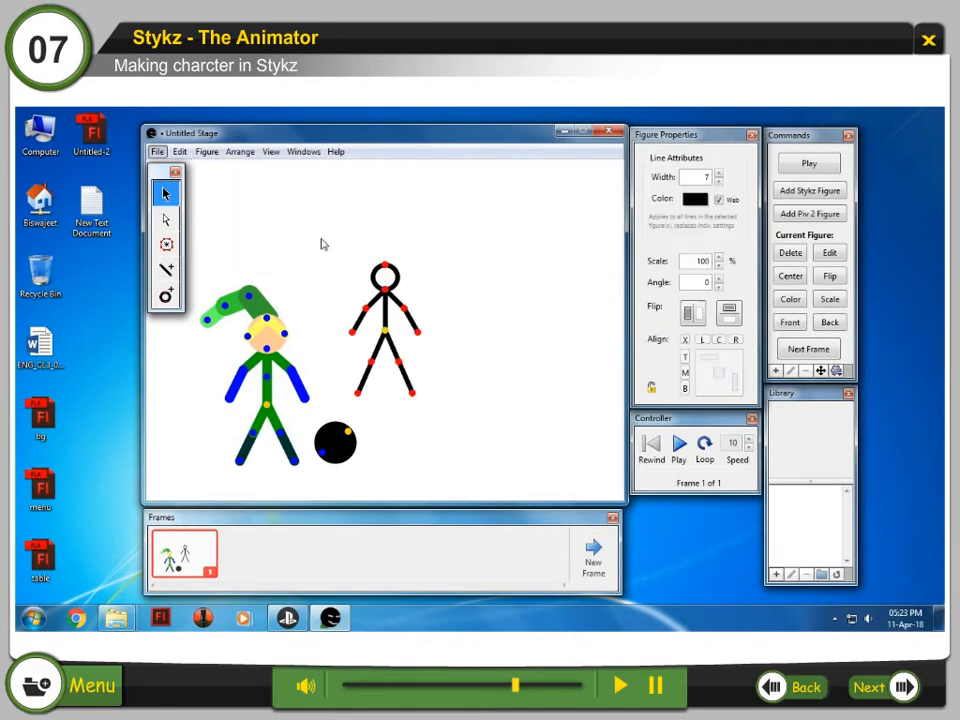
{"action": "left_click_drag", "start_coordinate": [393, 338], "coordinate": [542, 400]}
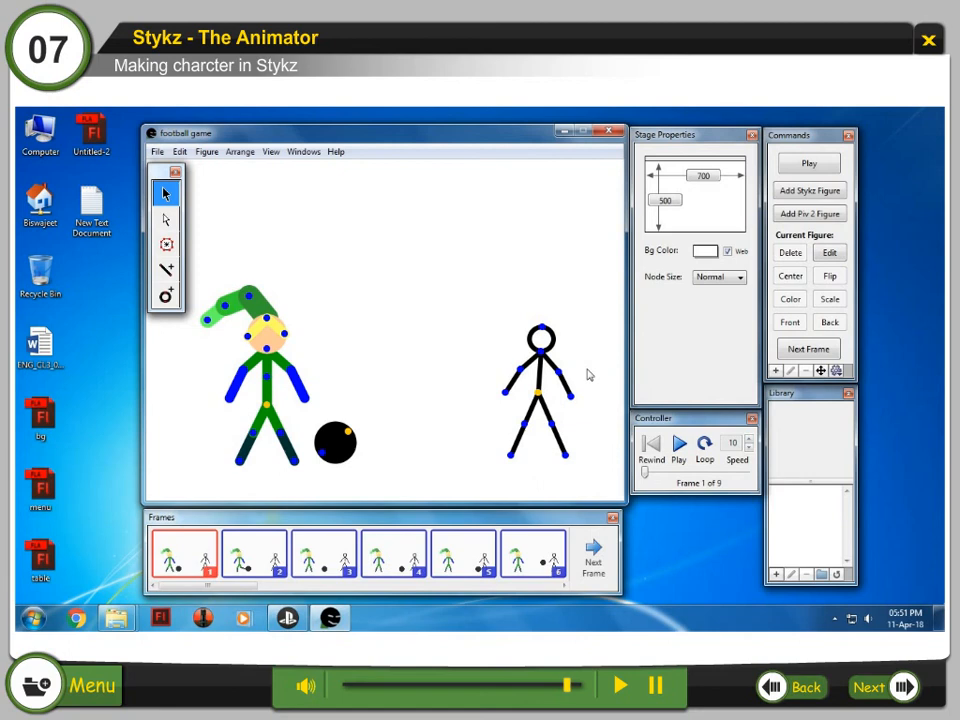
- Set the stage background colour to a medium green from the web-safe colours
{"action": "left_click", "coordinate": [707, 251]}
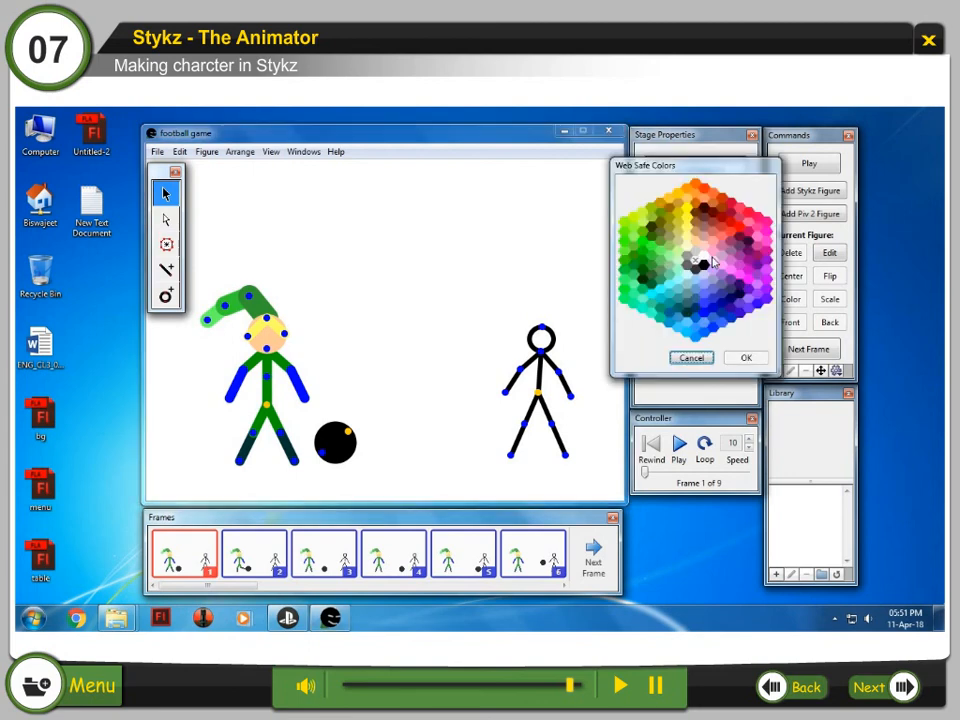
{"action": "left_click", "coordinate": [648, 255]}
{"action": "left_click", "coordinate": [742, 358]}
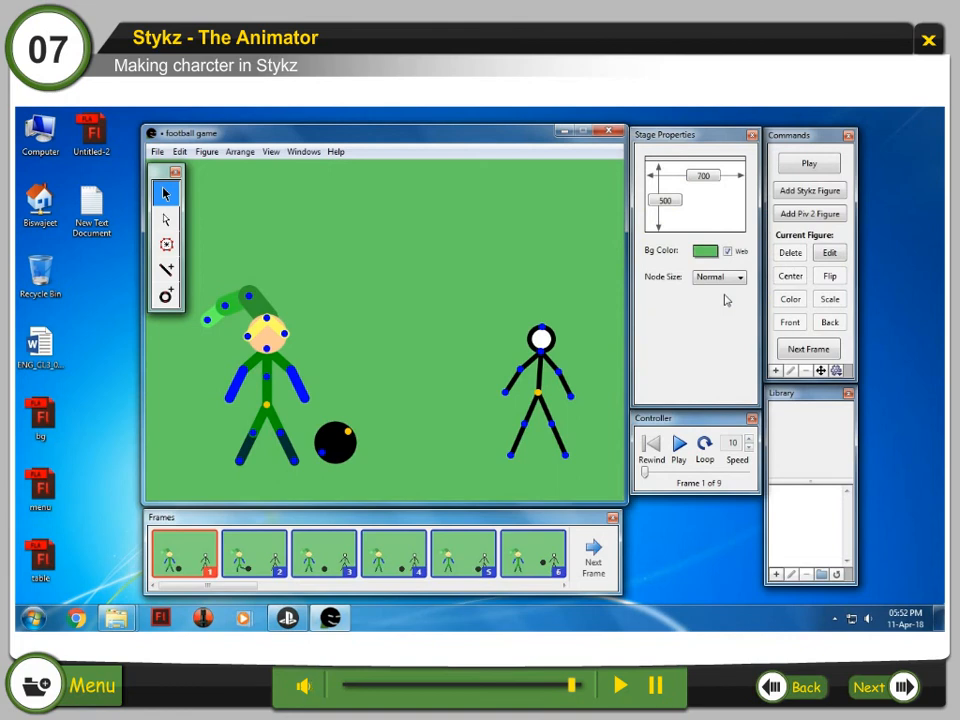
- Turn on looping, play the football game animation in the player, and close the player
{"action": "left_click", "coordinate": [706, 446]}
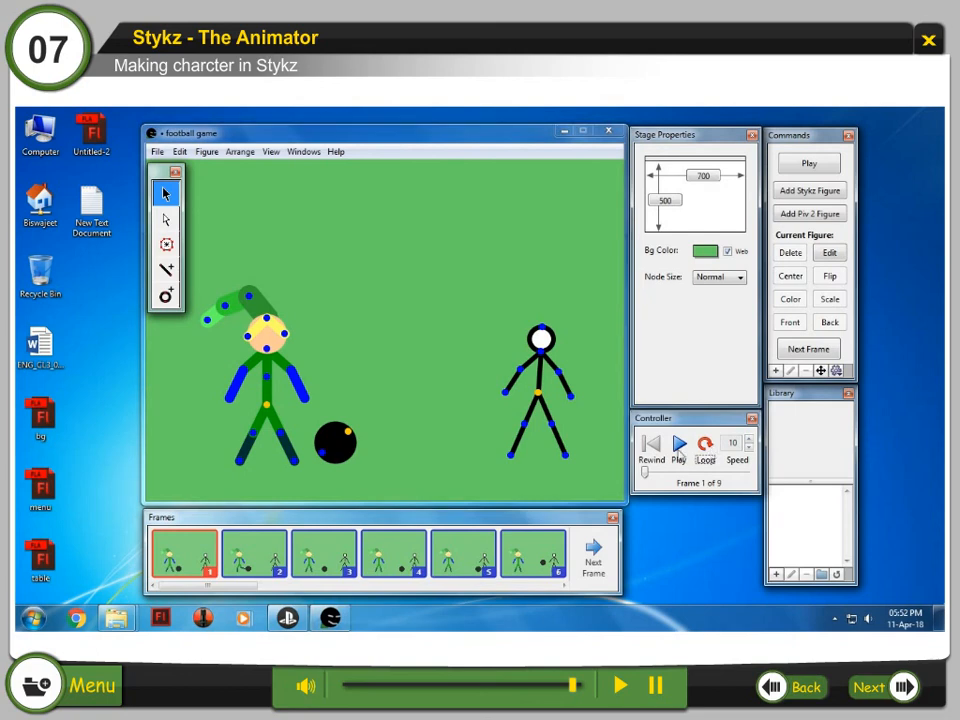
{"action": "left_click", "coordinate": [678, 450]}
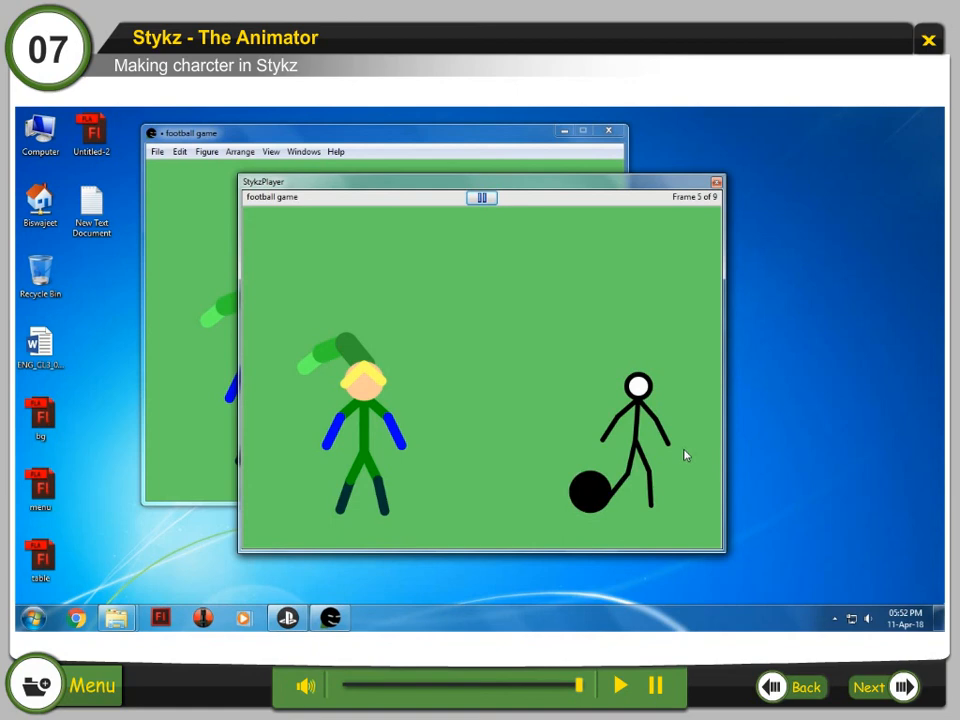
{"action": "left_click", "coordinate": [716, 183]}
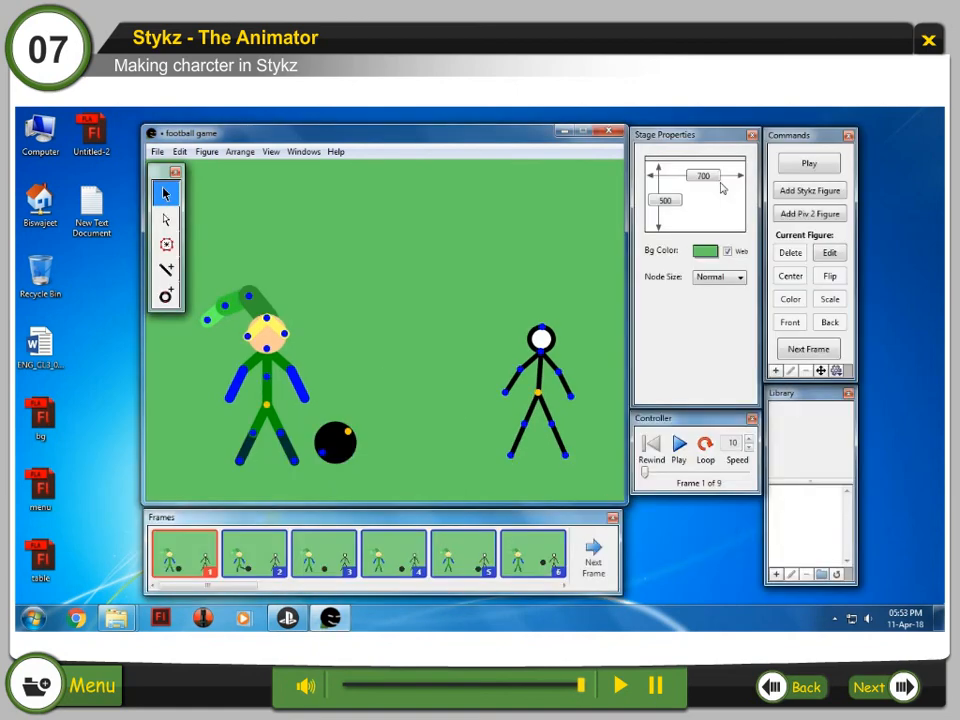
- Bring up the file commands for the football game animation
{"action": "left_click", "coordinate": [157, 151]}
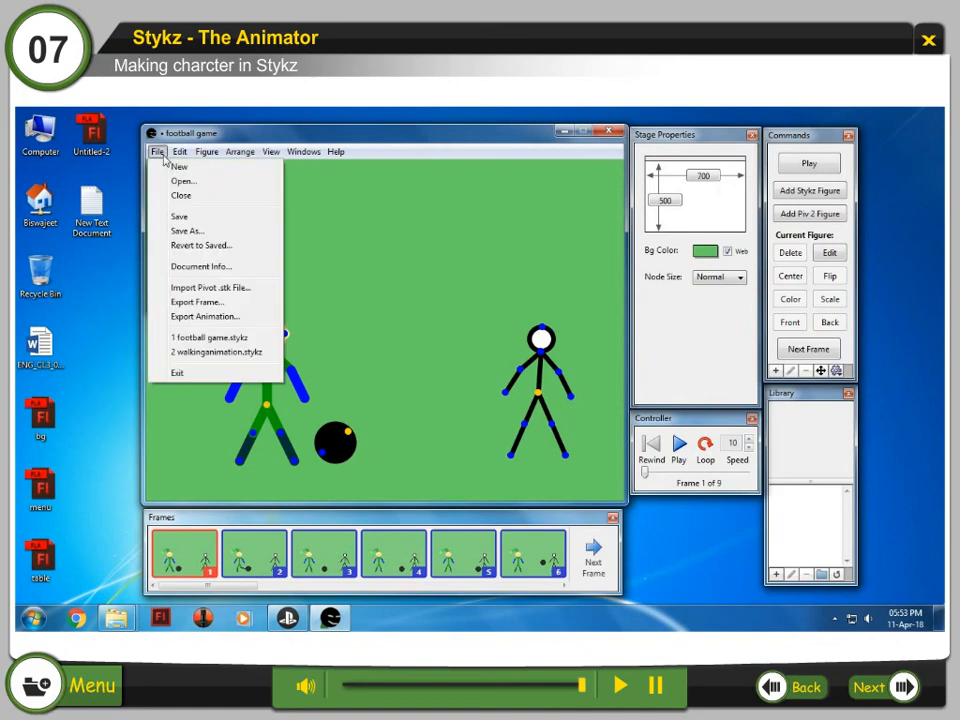